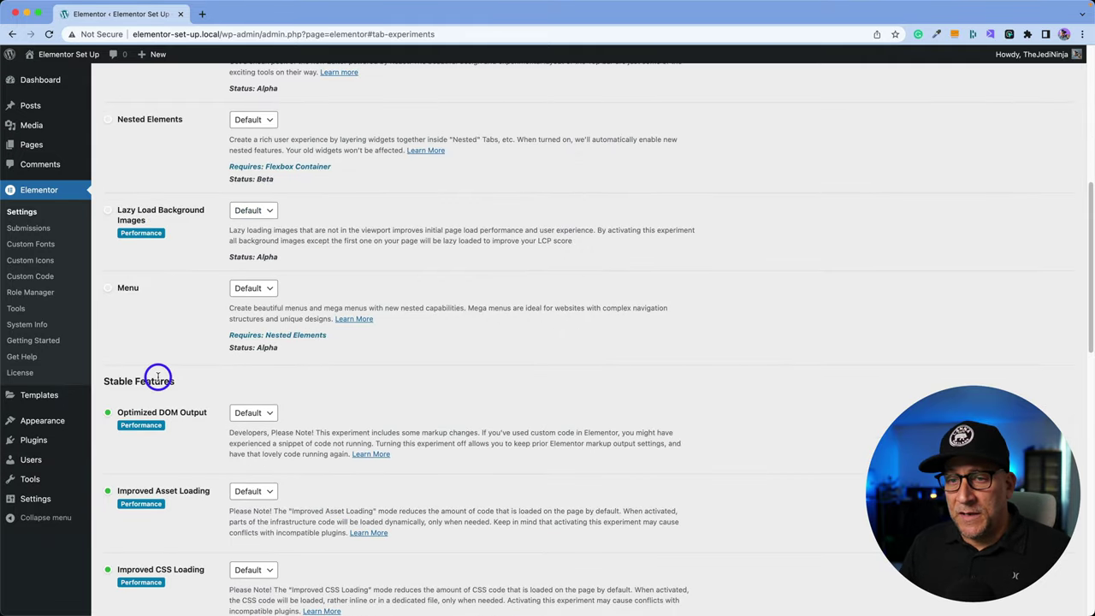
# Review the Stable Features list down to the Notes and Loop entries, and return to the Ongoing Experiments section.
pyautogui.scroll(-4, 158, 378)
pyautogui.moveTo(174, 232); pyautogui.dragTo(115, 232)
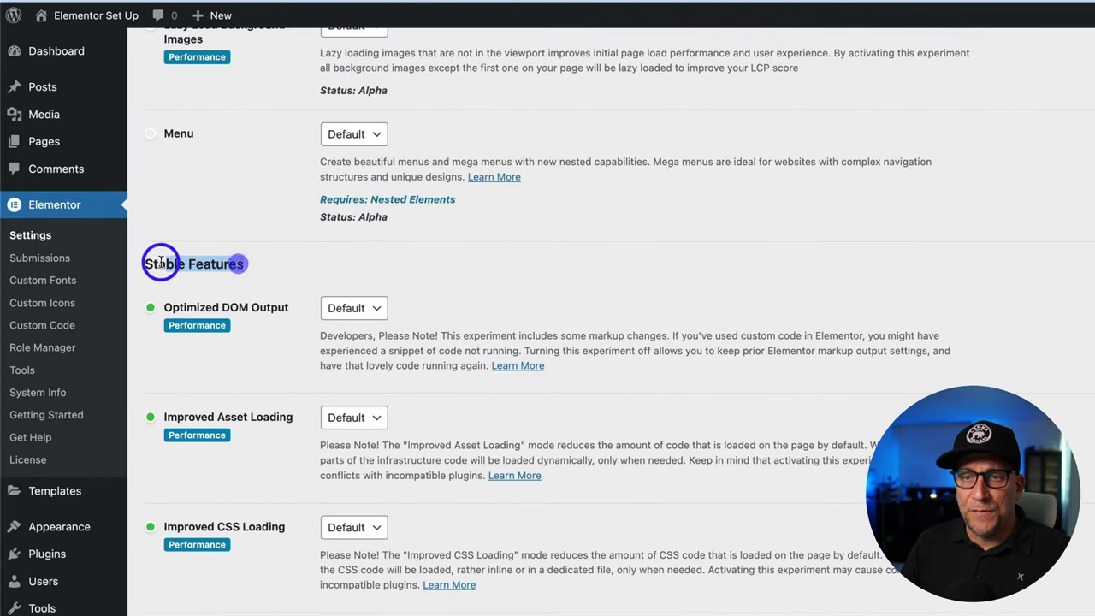
pyautogui.scroll(-6, 251, 344)
pyautogui.scroll(-10, 253, 351)
pyautogui.scroll(-7, 252, 351)
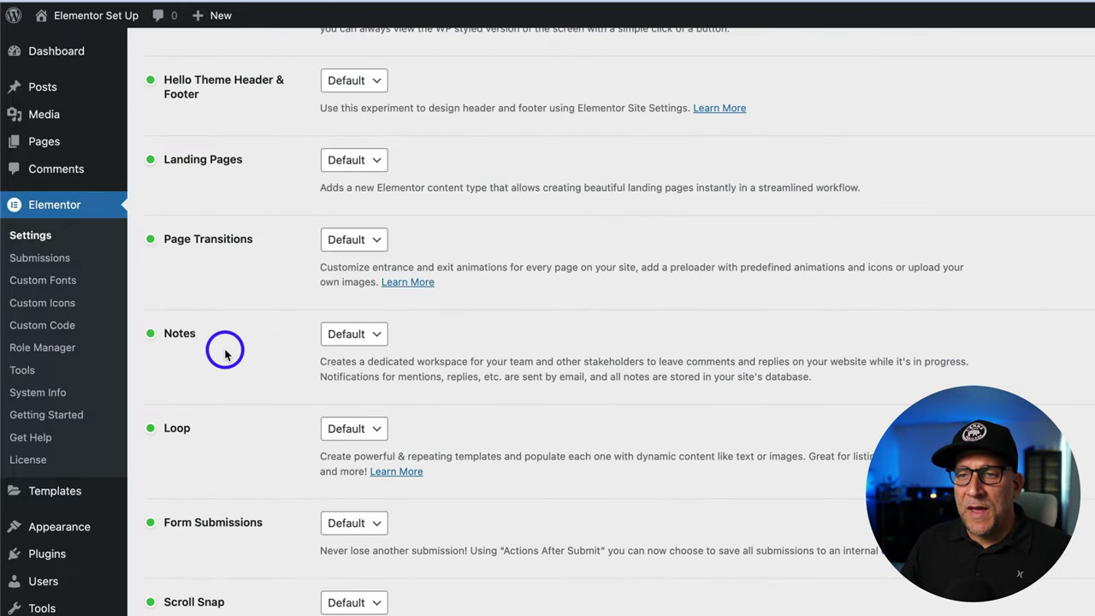
pyautogui.doubleClick(169, 339)
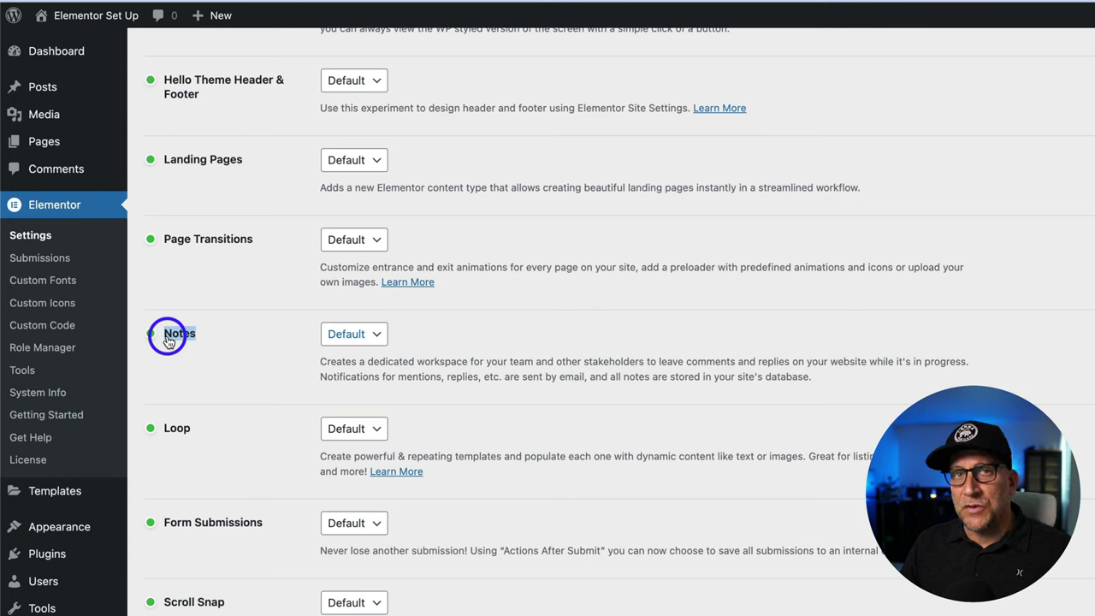
pyautogui.moveTo(169, 341); pyautogui.dragTo(192, 344)
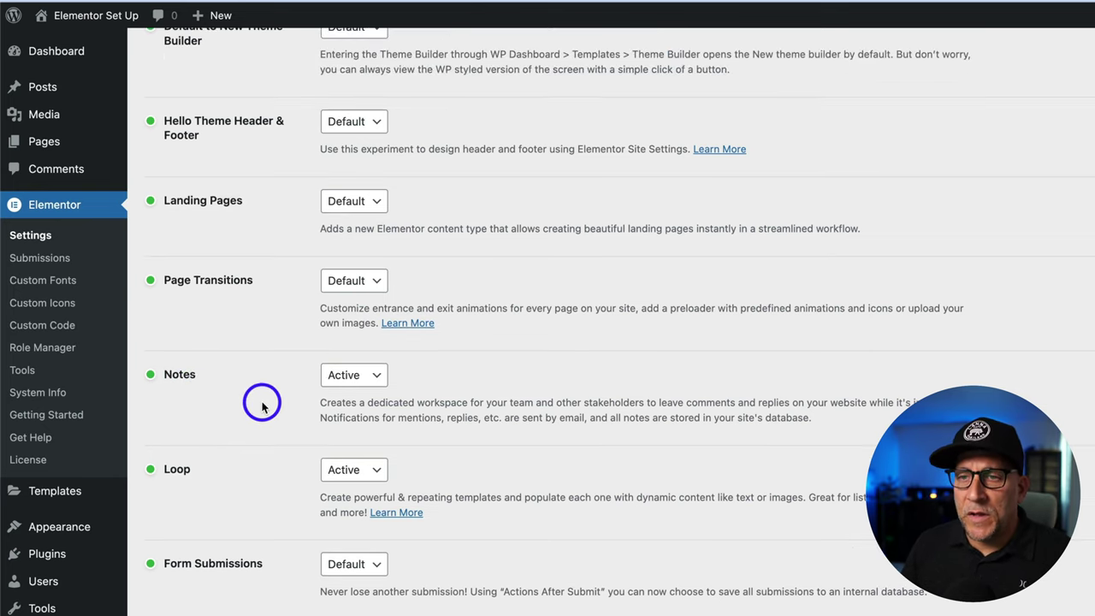
pyautogui.scroll(20, 263, 408)
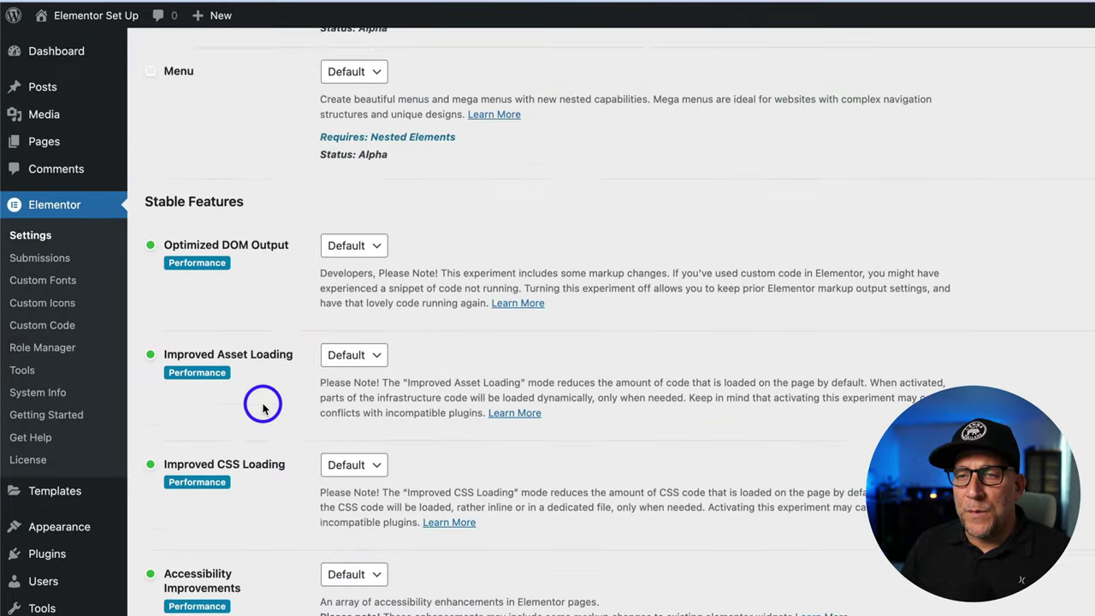
pyautogui.scroll(8, 263, 408)
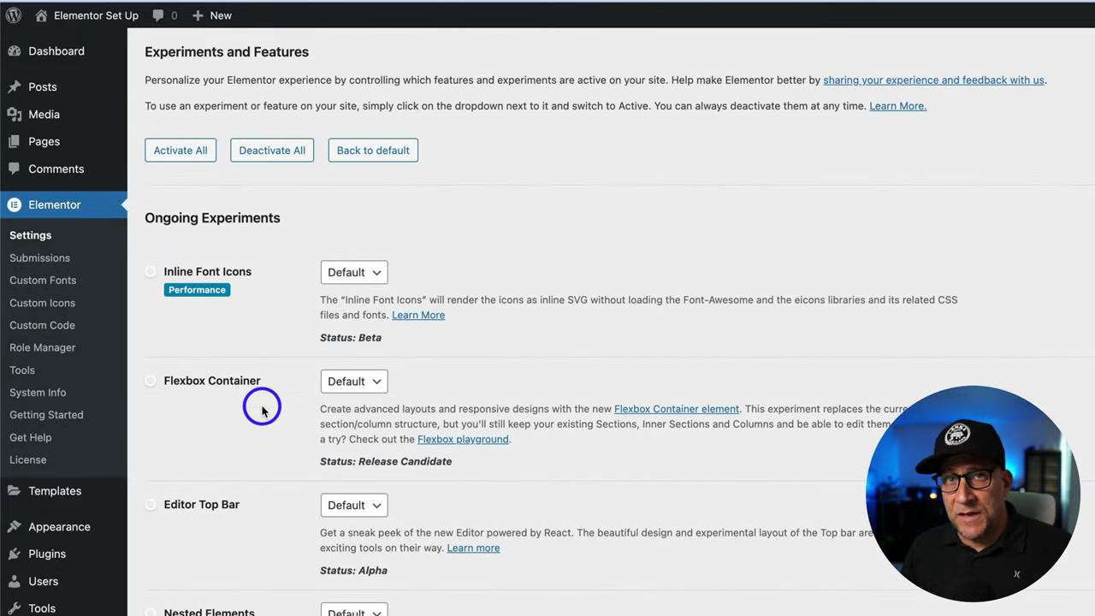
# Set the Inline Font Icons experiment to Inactive.
pyautogui.scroll(-1, 325, 308)
pyautogui.click(375, 260)
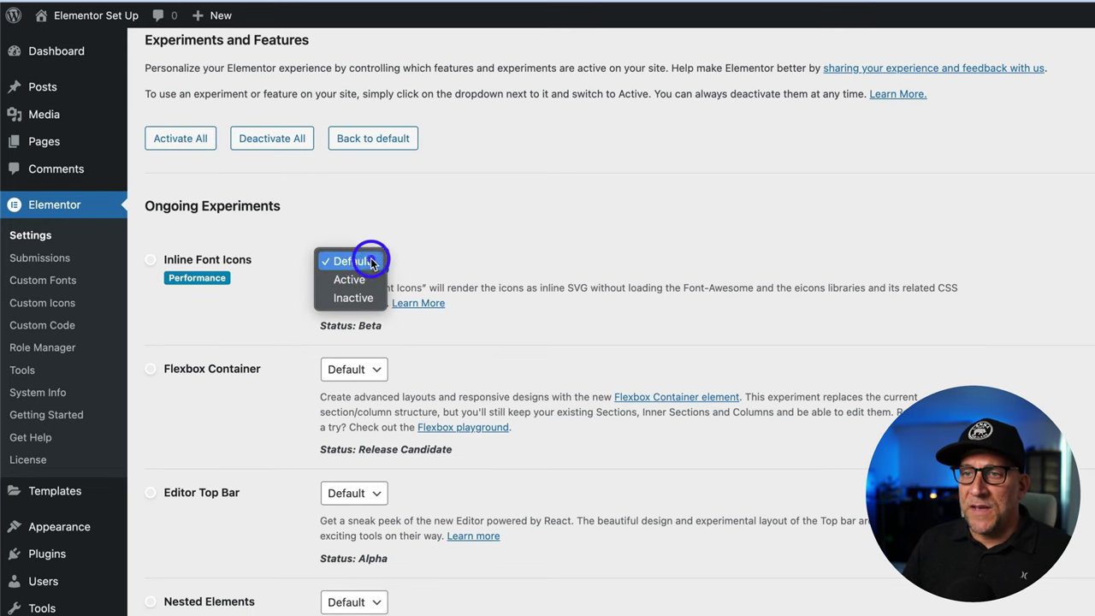
pyautogui.click(356, 300)
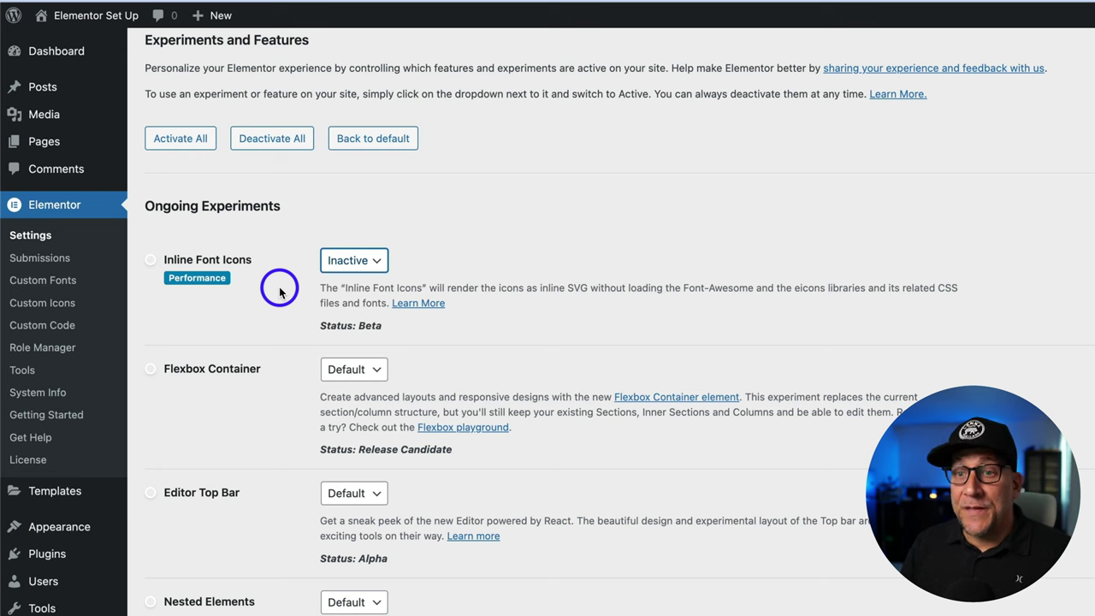
# Set the Flexbox Container experiment to Active.
pyautogui.scroll(-3, 279, 291)
pyautogui.moveTo(265, 247); pyautogui.dragTo(164, 249)
pyautogui.click(347, 251)
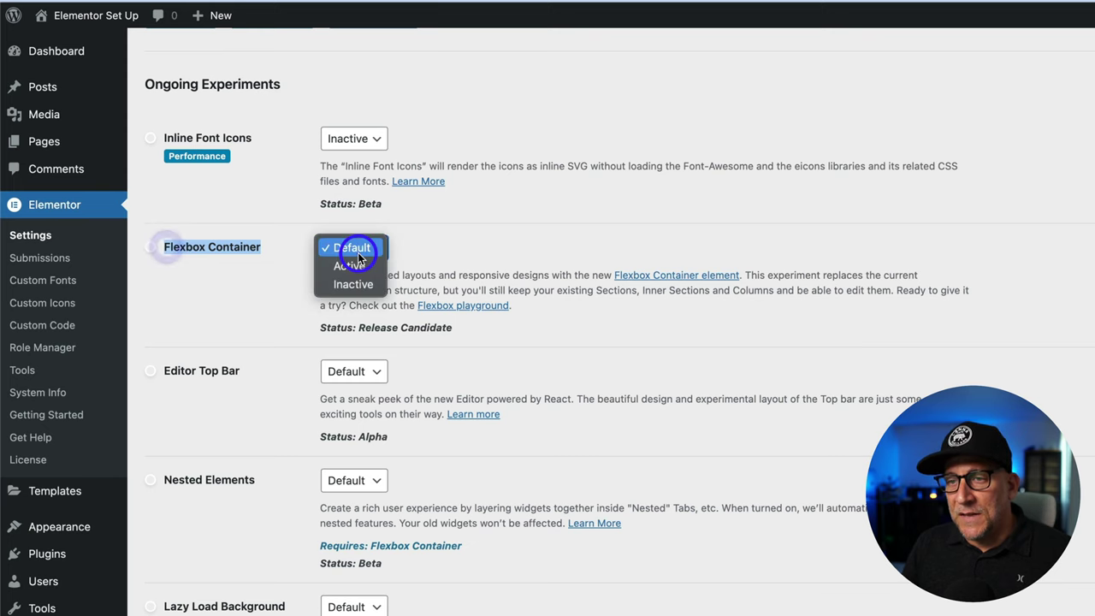
pyautogui.click(358, 264)
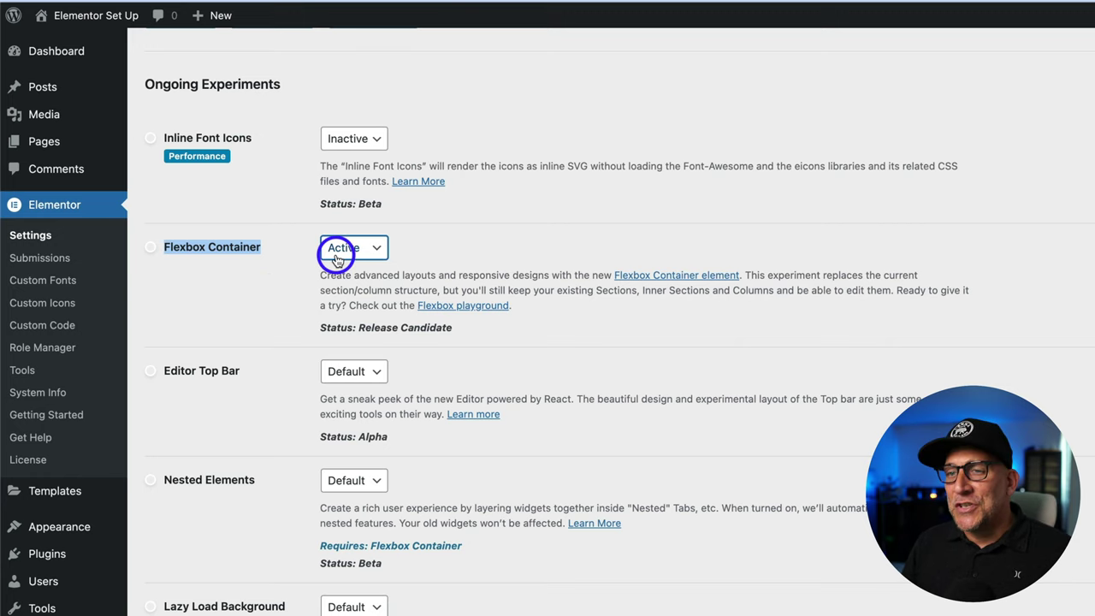
pyautogui.click(286, 286)
# Set the Editor Top Bar and Nested Elements experiments to Inactive.
pyautogui.scroll(-2, 282, 308)
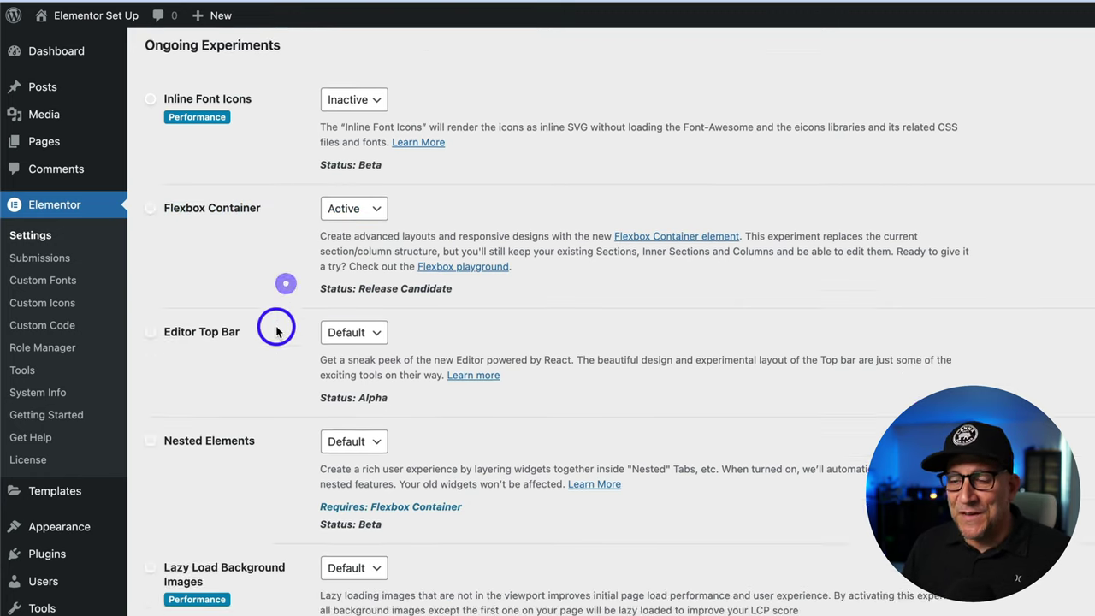
pyautogui.click(331, 299)
pyautogui.click(351, 323)
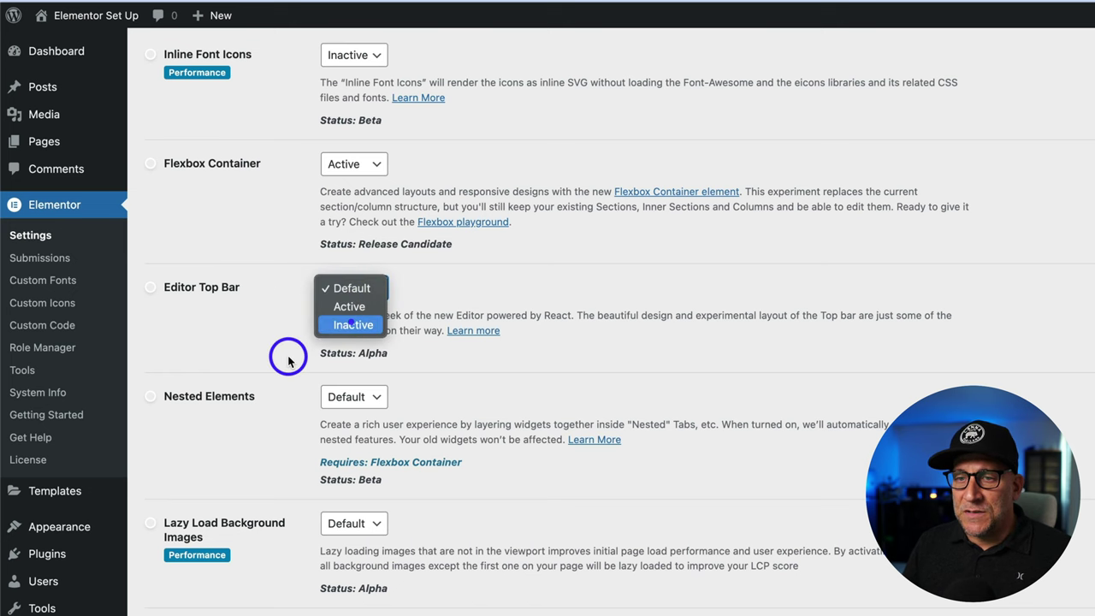
pyautogui.scroll(-2, 291, 367)
pyautogui.click(338, 313)
pyautogui.click(350, 346)
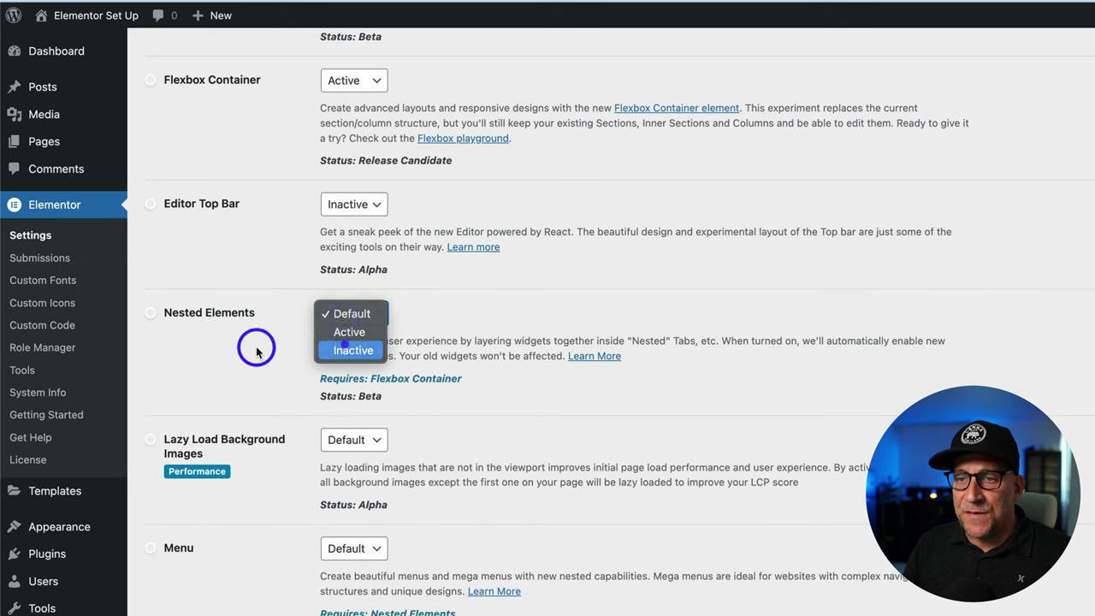
pyautogui.scroll(-1, 260, 357)
pyautogui.moveTo(257, 297); pyautogui.dragTo(171, 301)
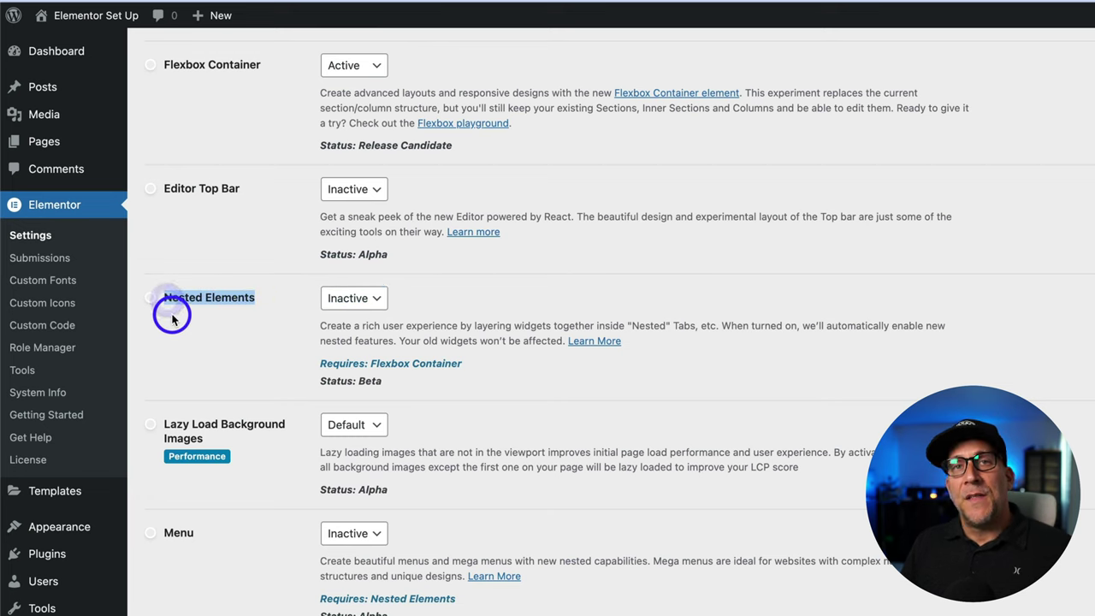
# Set the Lazy Load Background Images and Menu experiments to Inactive.
pyautogui.scroll(-2, 212, 318)
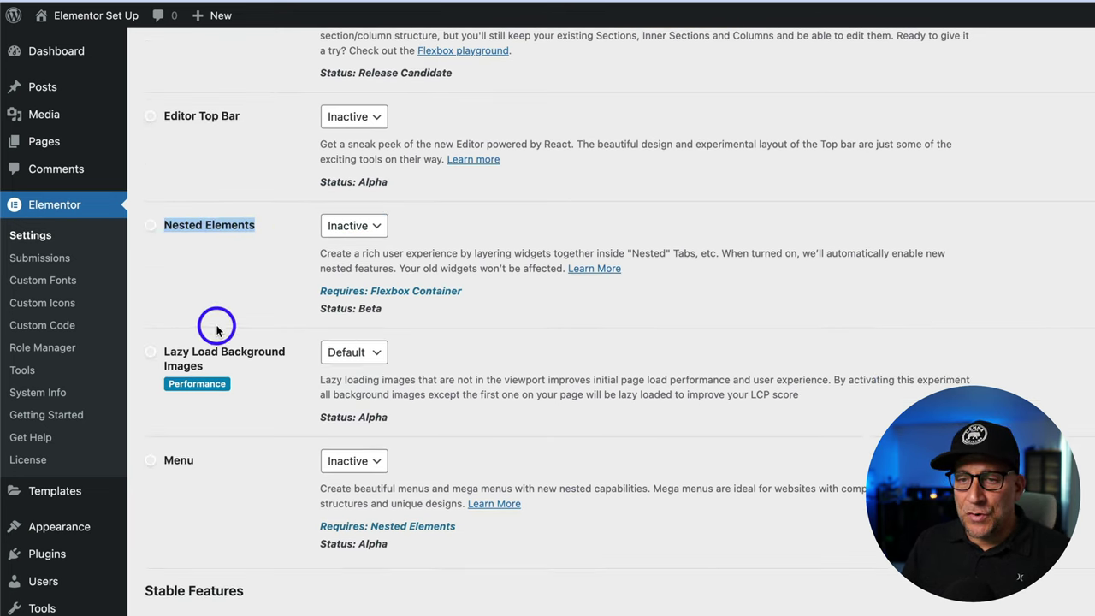
pyautogui.click(340, 357)
pyautogui.click(351, 389)
pyautogui.scroll(-3, 295, 436)
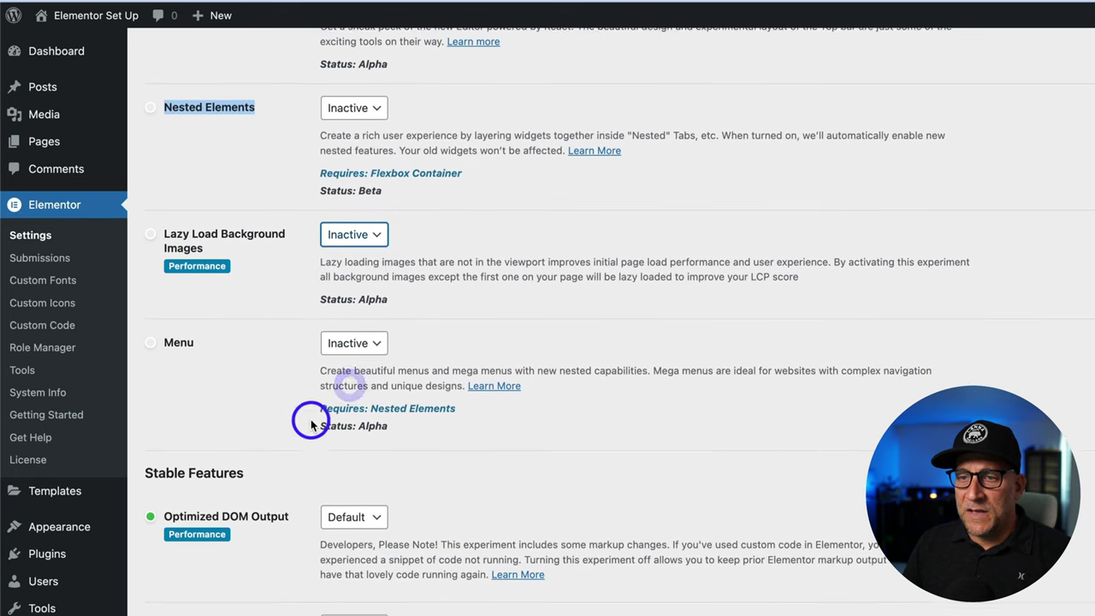
pyautogui.click(357, 347)
pyautogui.click(357, 345)
# Under Stable Features, set Additional Custom Breakpoints and Upgrade Swiper Library to Inactive.
pyautogui.scroll(-5, 256, 323)
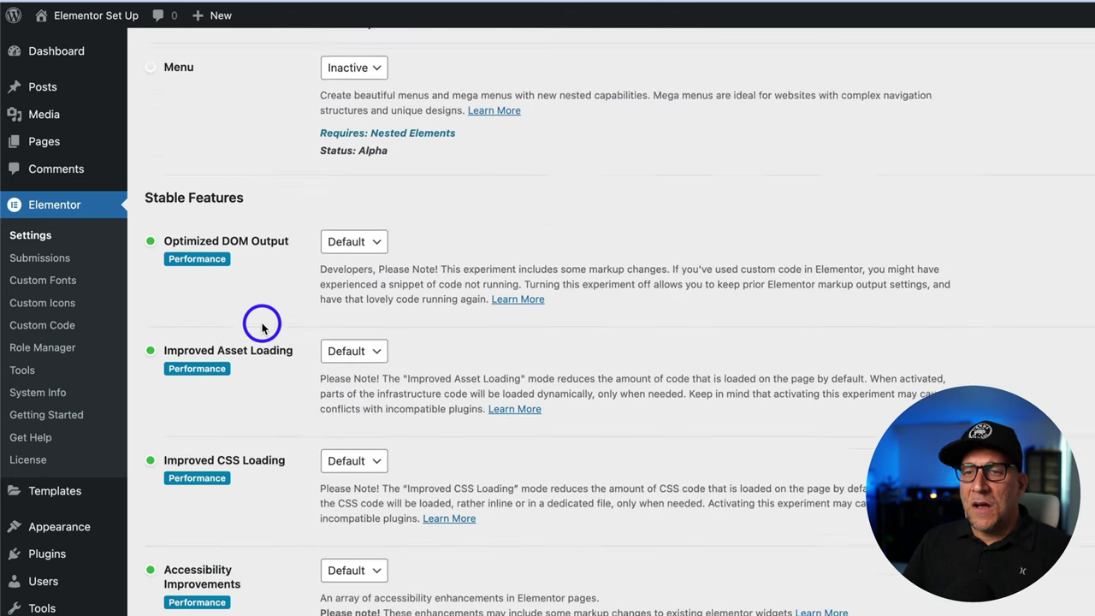
pyautogui.moveTo(254, 94); pyautogui.dragTo(142, 98)
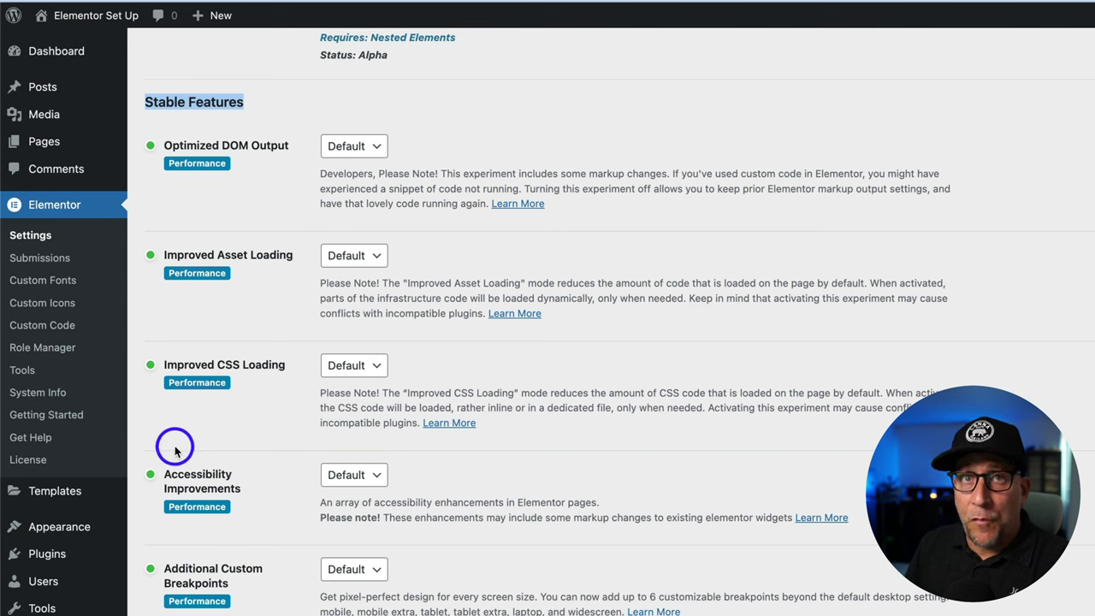
pyautogui.scroll(-5, 184, 459)
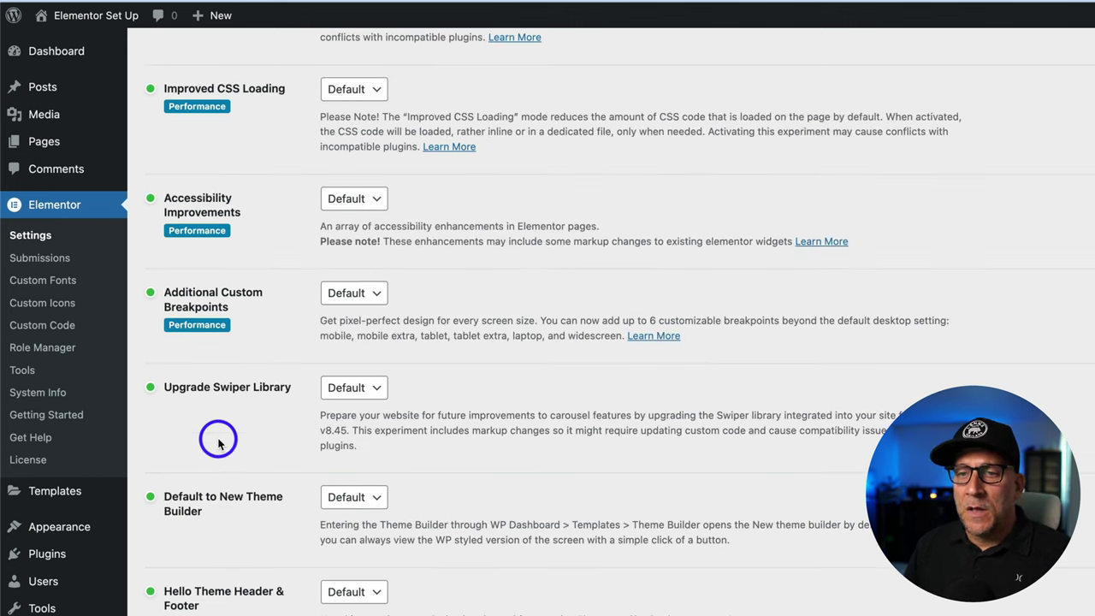
pyautogui.click(353, 295)
pyautogui.click(353, 330)
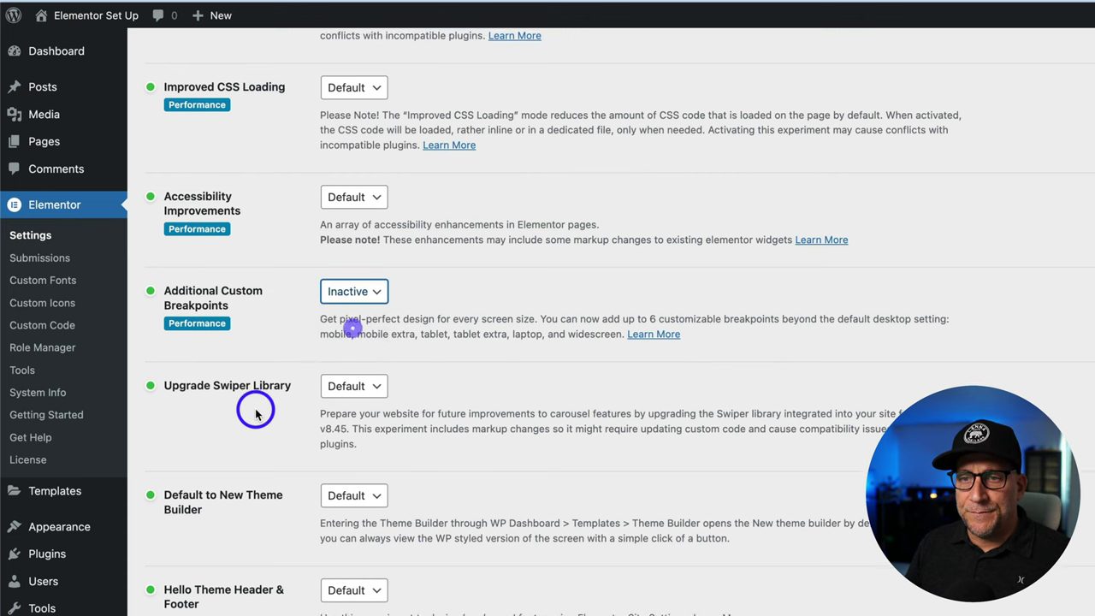
pyautogui.scroll(-3, 274, 391)
pyautogui.click(354, 264)
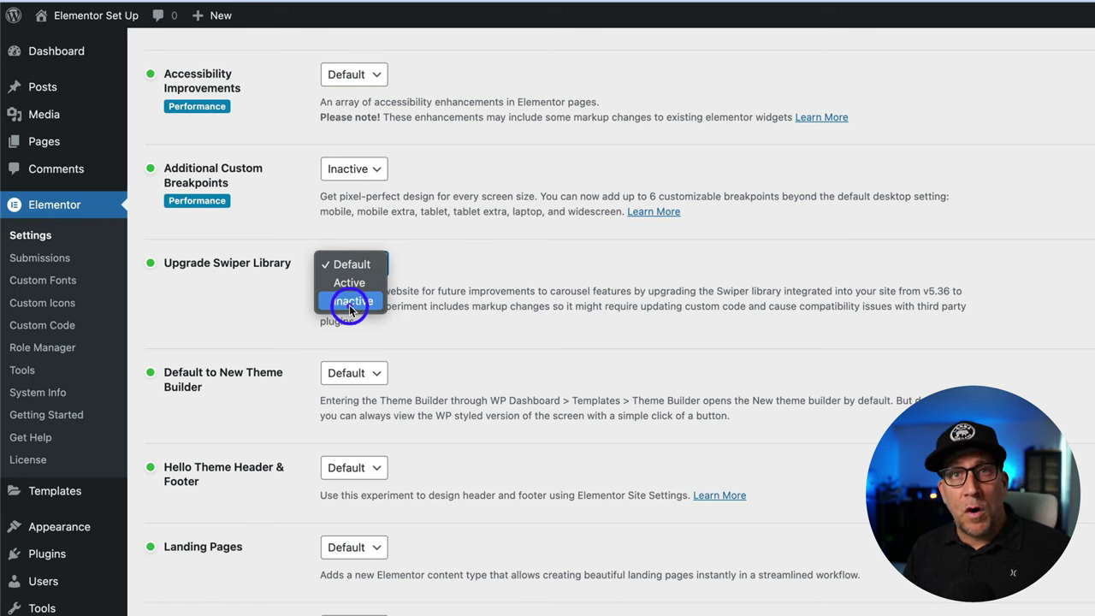
pyautogui.click(351, 306)
# Set the Default to New Theme Builder feature to Inactive.
pyautogui.scroll(-3, 325, 325)
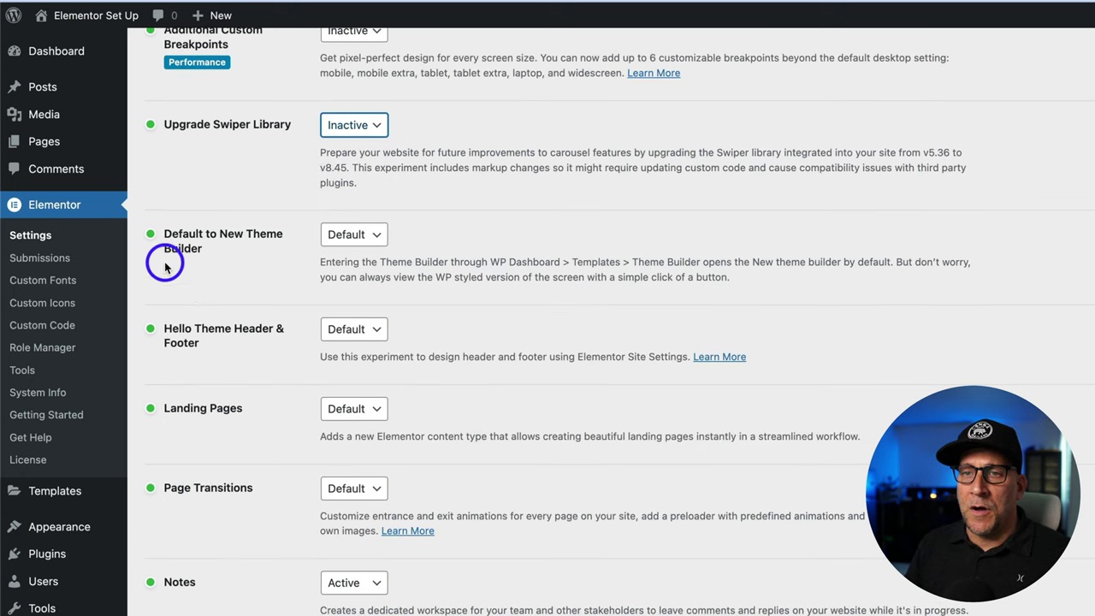
pyautogui.moveTo(163, 229); pyautogui.dragTo(244, 264)
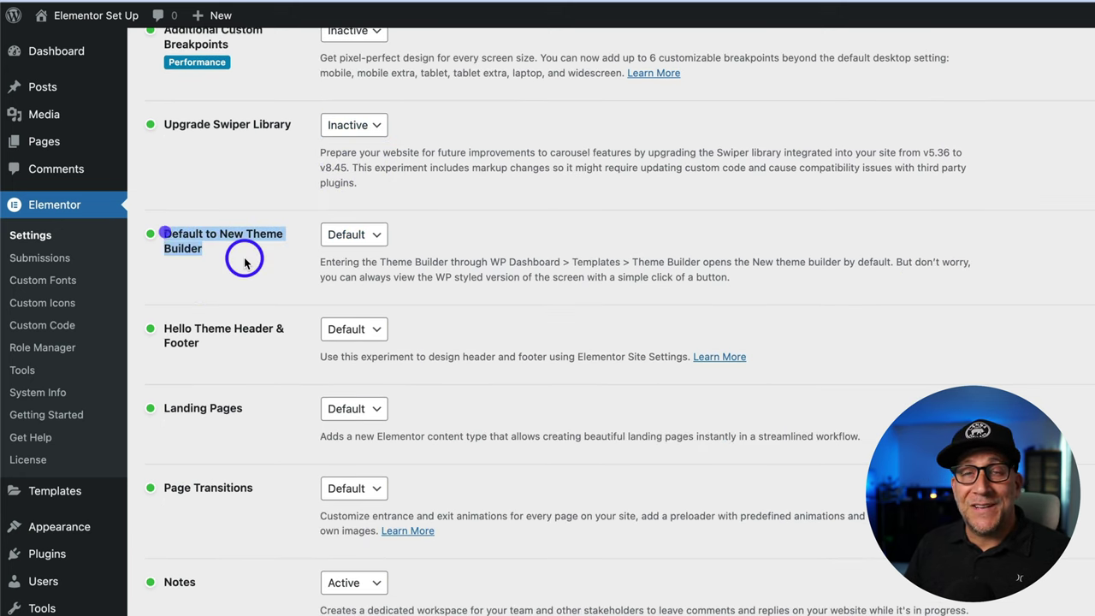
pyautogui.click(281, 269)
pyautogui.click(351, 235)
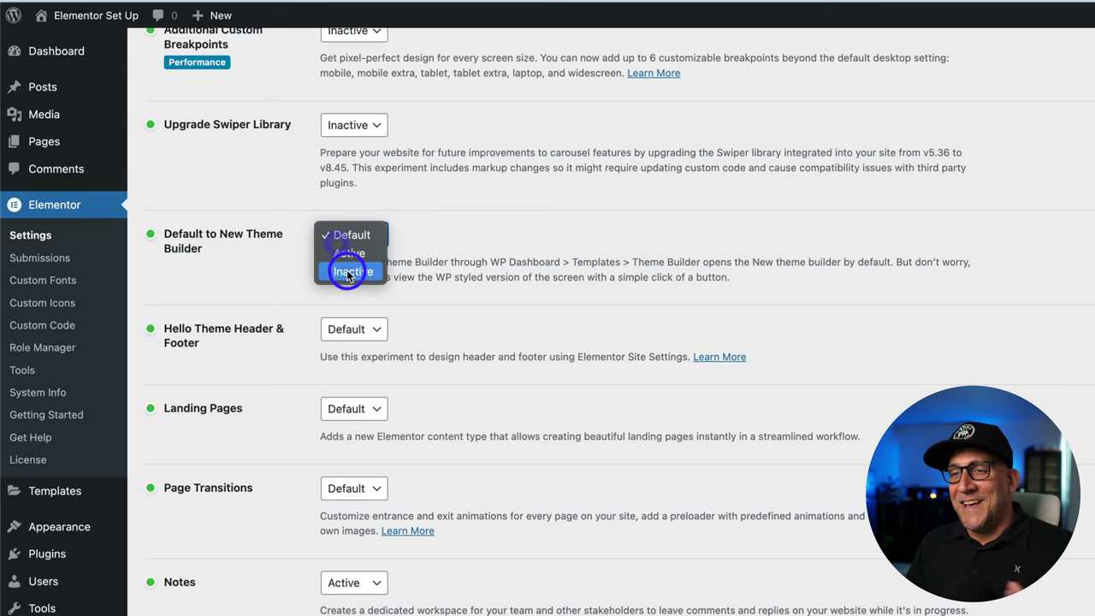
pyautogui.click(351, 272)
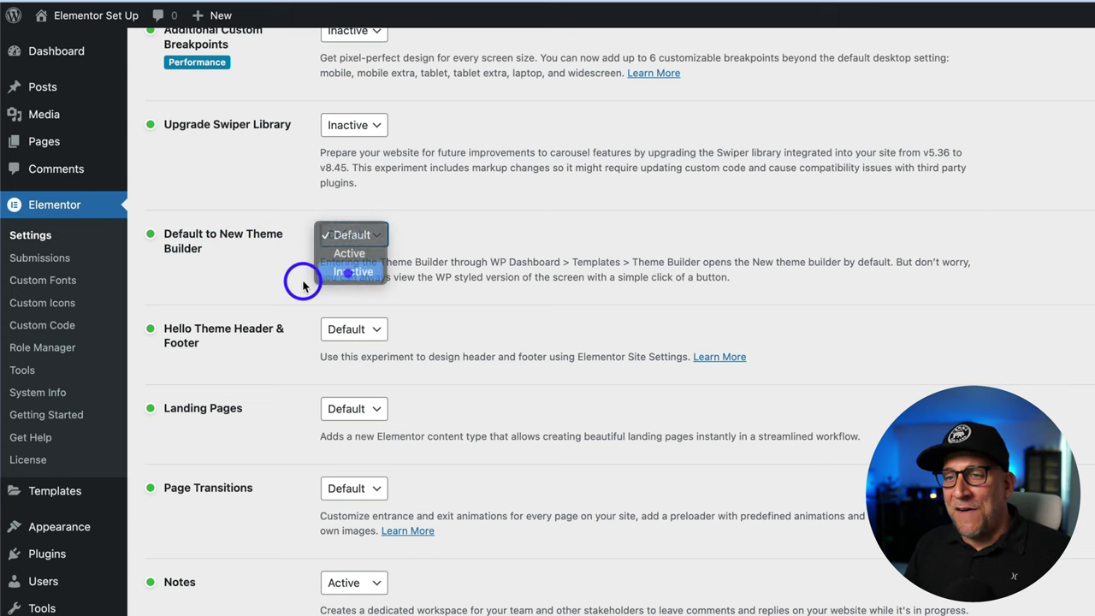
# Set the Hello Theme Header & Footer feature to Inactive.
pyautogui.scroll(-2, 300, 274)
pyautogui.moveTo(201, 233); pyautogui.dragTo(167, 219)
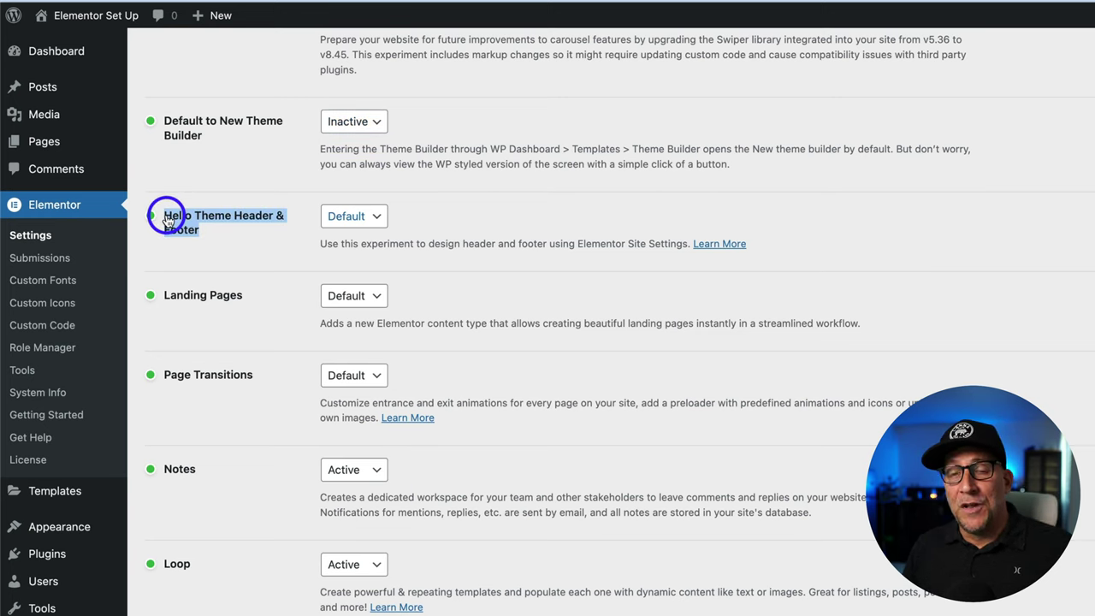
pyautogui.click(229, 233)
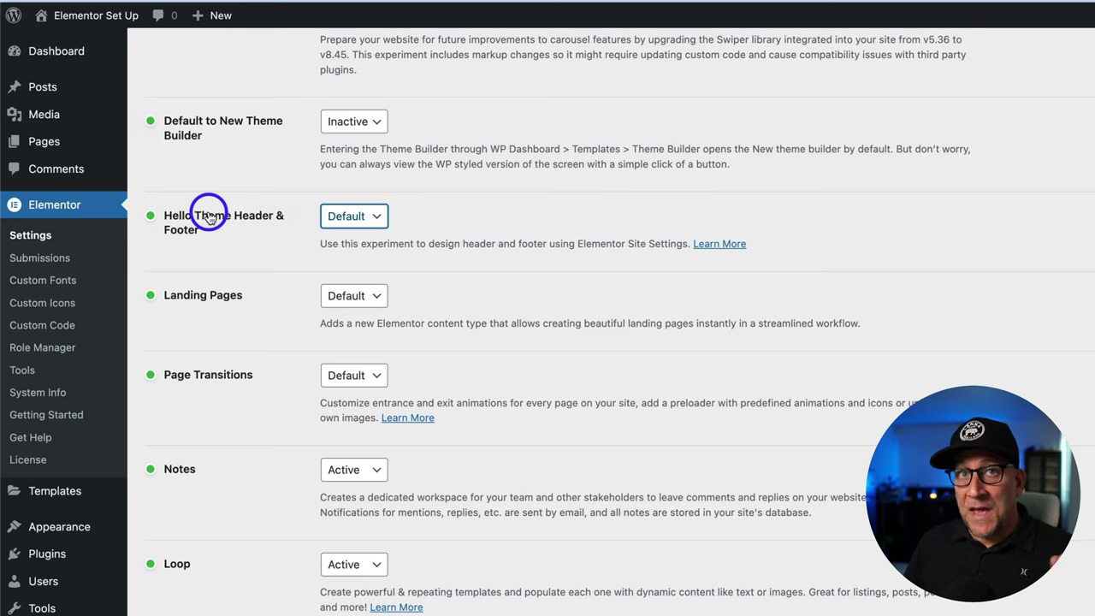
pyautogui.click(352, 220)
pyautogui.click(358, 255)
# Set the Landing Pages and Page Transitions features to Inactive.
pyautogui.scroll(-1, 300, 274)
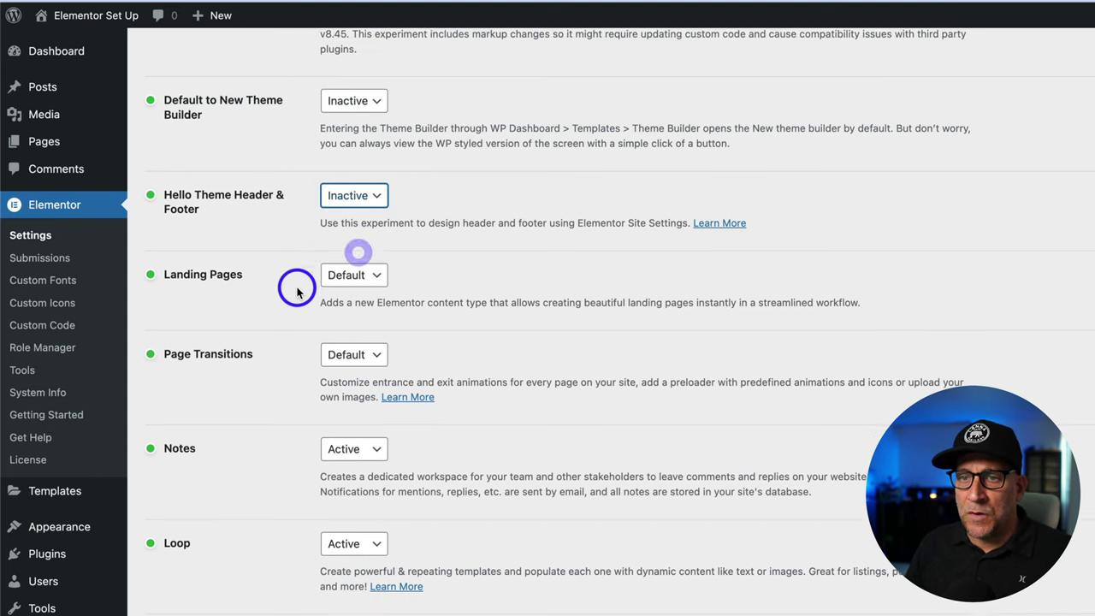
pyautogui.click(337, 274)
pyautogui.click(339, 310)
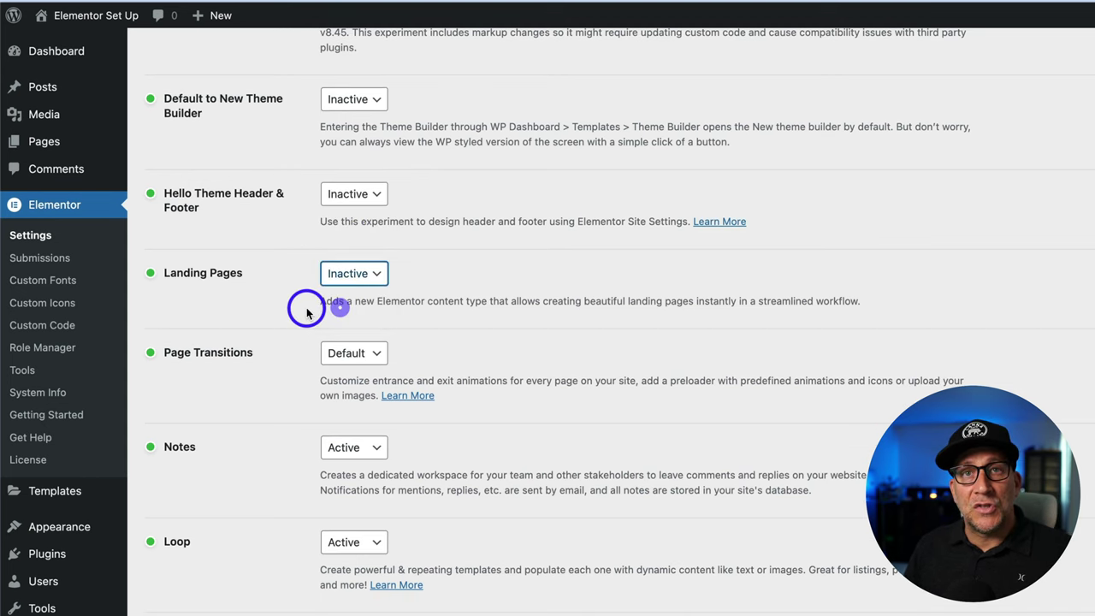
pyautogui.scroll(-2, 303, 308)
pyautogui.click(332, 306)
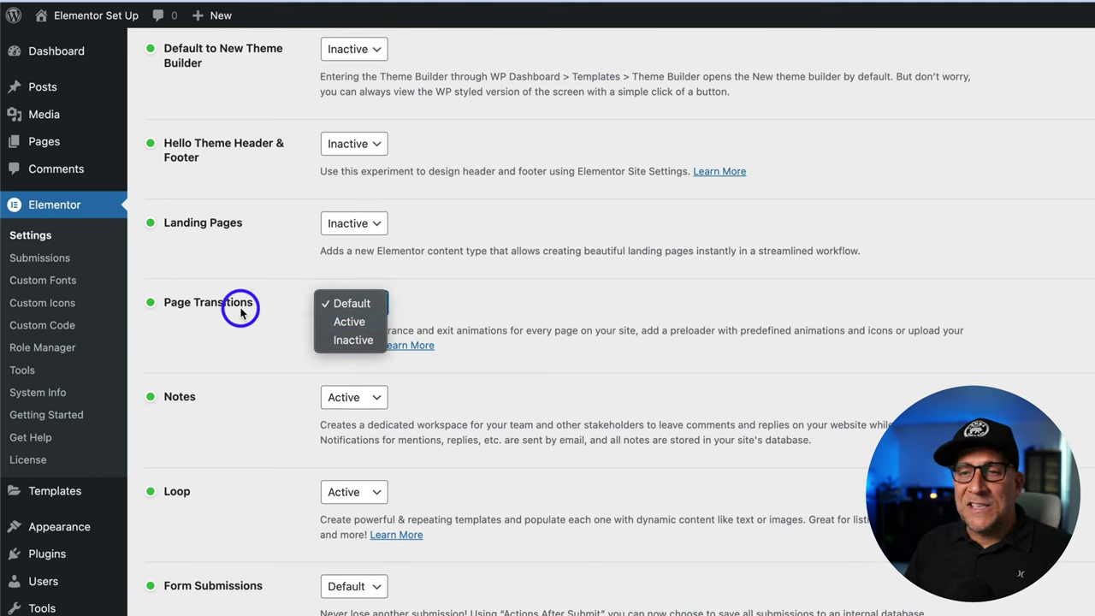
pyautogui.click(341, 345)
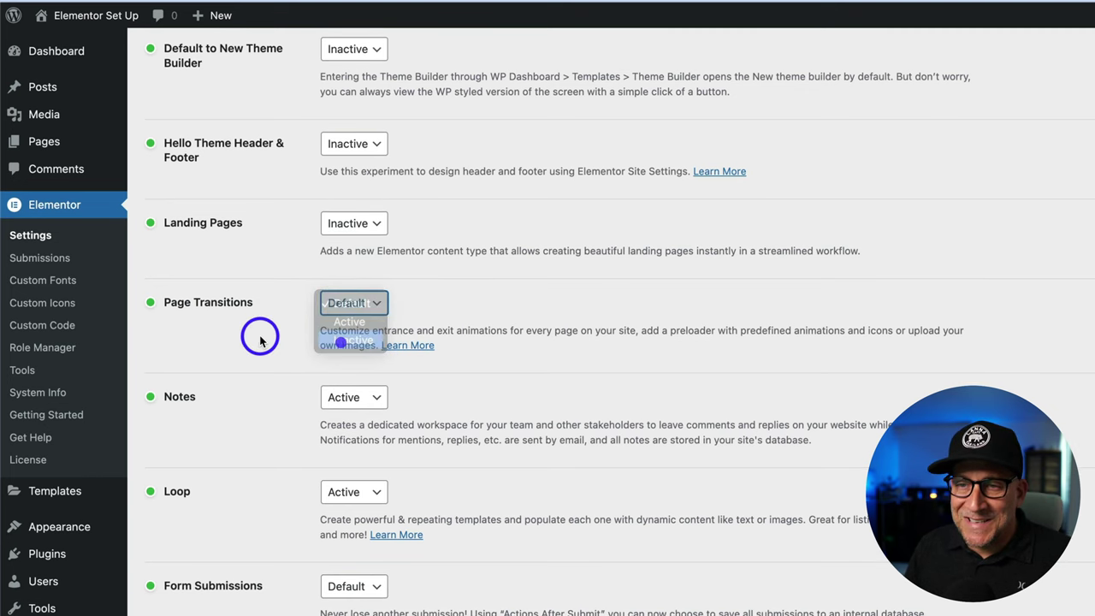
# Set the Notes and Loop features to Inactive.
pyautogui.scroll(-4, 260, 331)
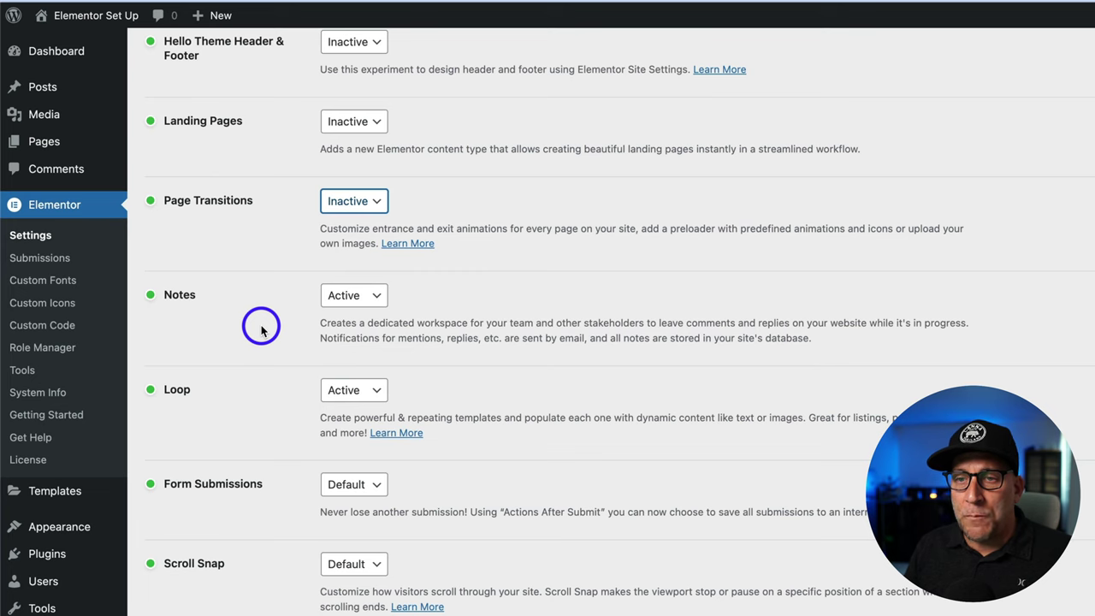
pyautogui.click(329, 299)
pyautogui.click(334, 313)
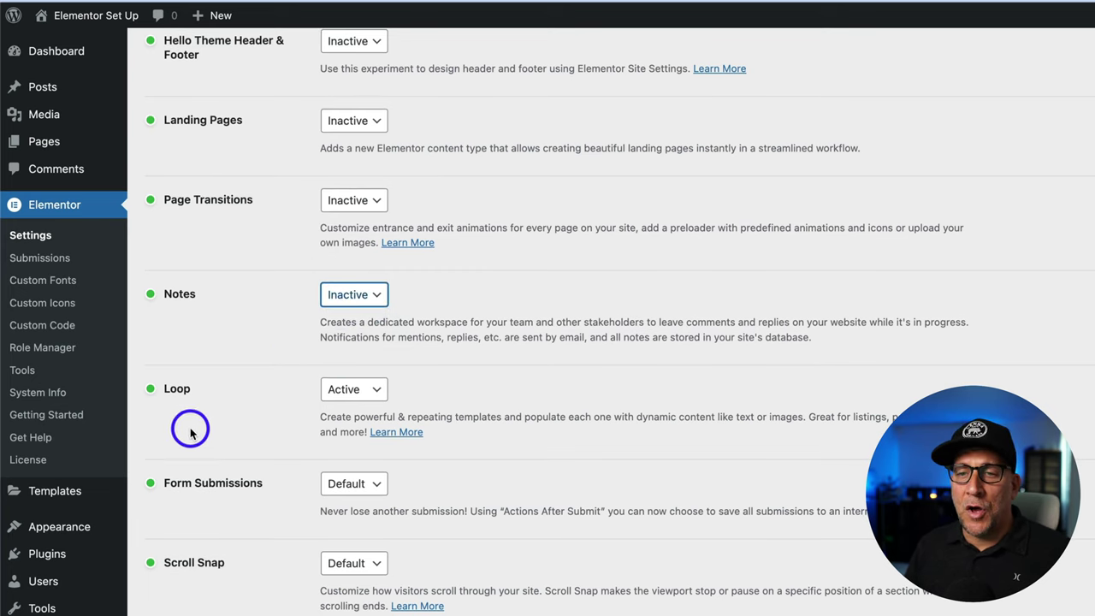
pyautogui.doubleClick(176, 390)
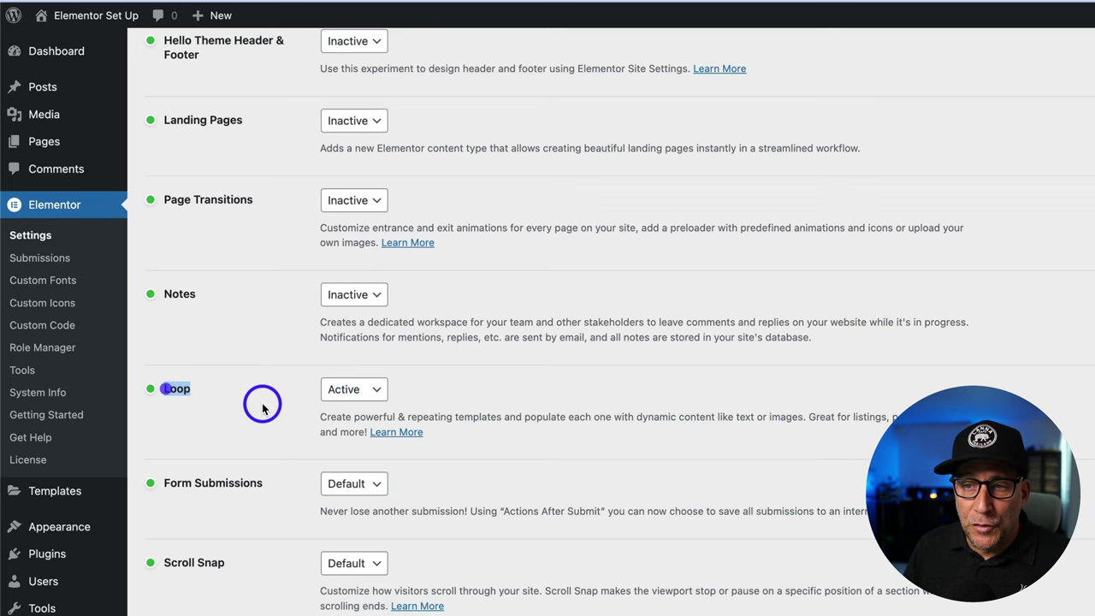
pyautogui.click(337, 389)
pyautogui.click(340, 408)
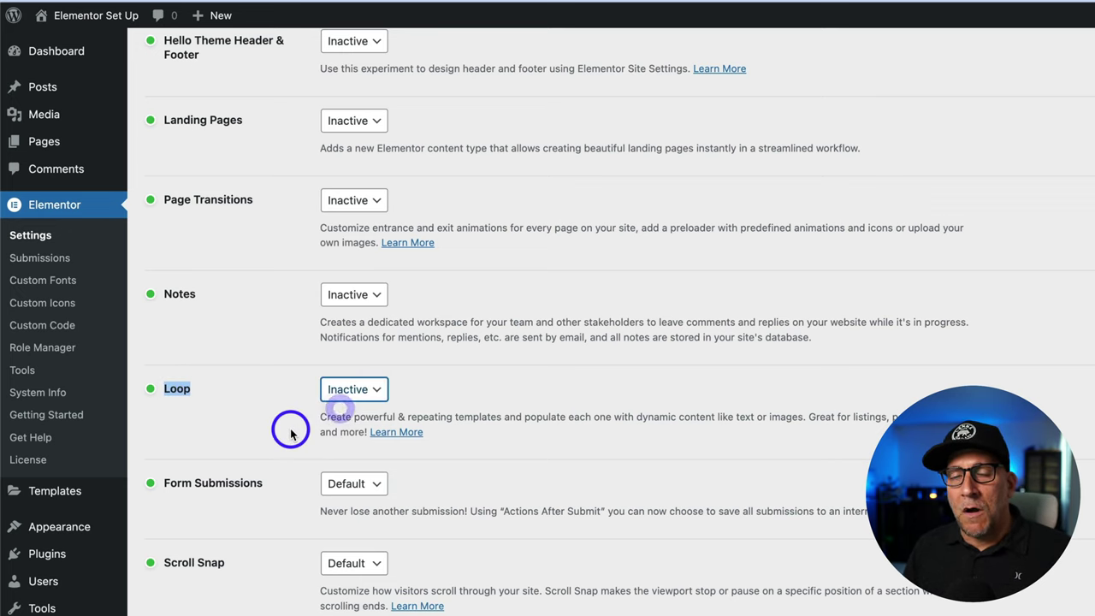
# Set the Form Submissions feature to Active.
pyautogui.moveTo(265, 482); pyautogui.dragTo(167, 488)
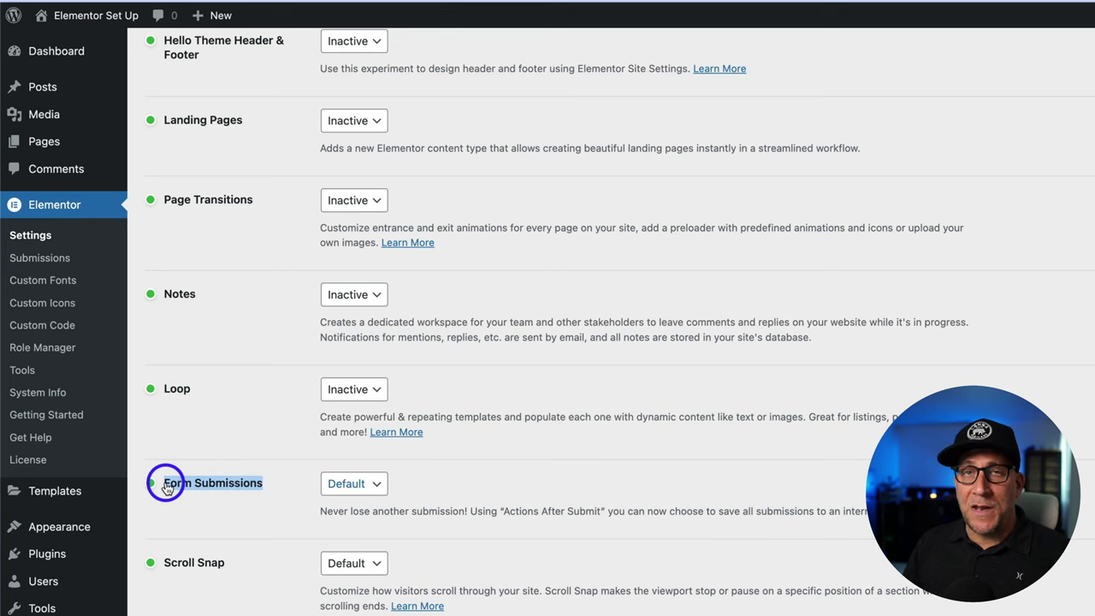
pyautogui.click(359, 483)
pyautogui.click(330, 505)
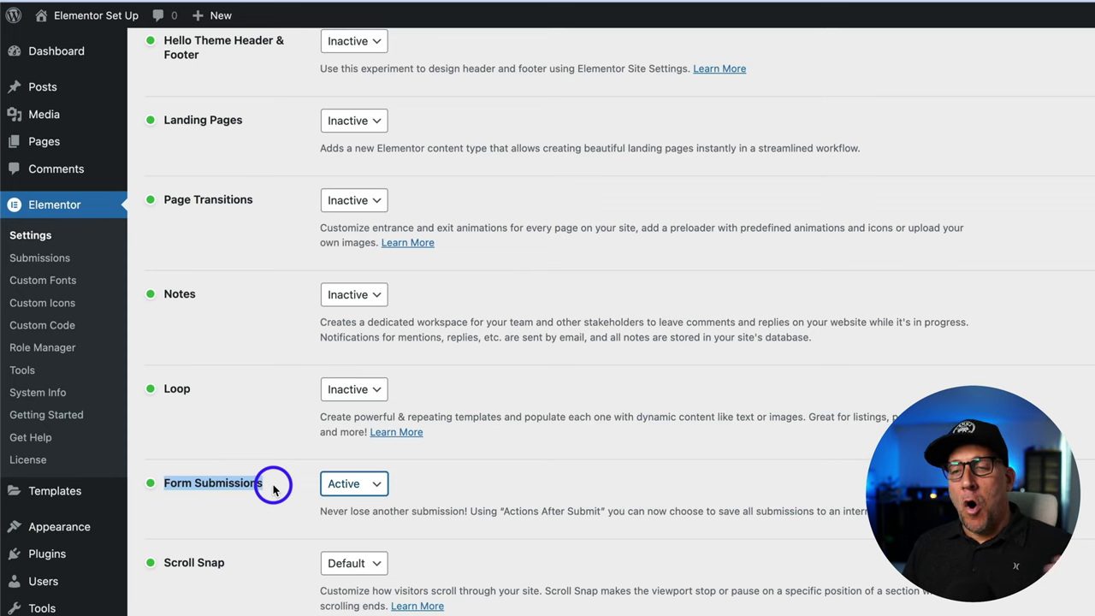
# Set the Scroll Snap feature to Inactive.
pyautogui.moveTo(225, 567); pyautogui.dragTo(160, 562)
pyautogui.click(347, 561)
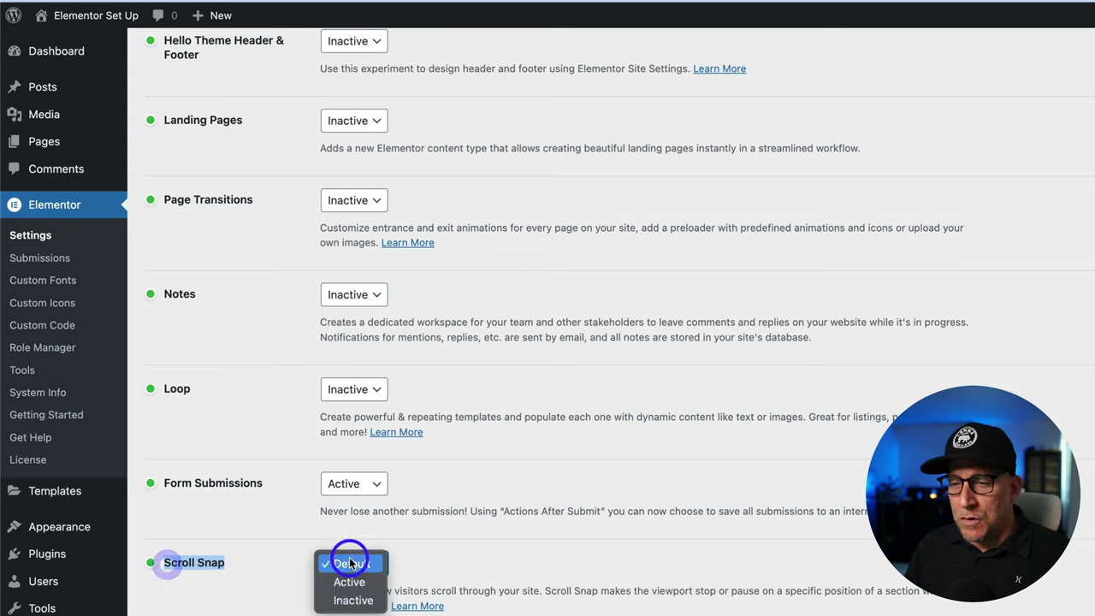
pyautogui.click(342, 602)
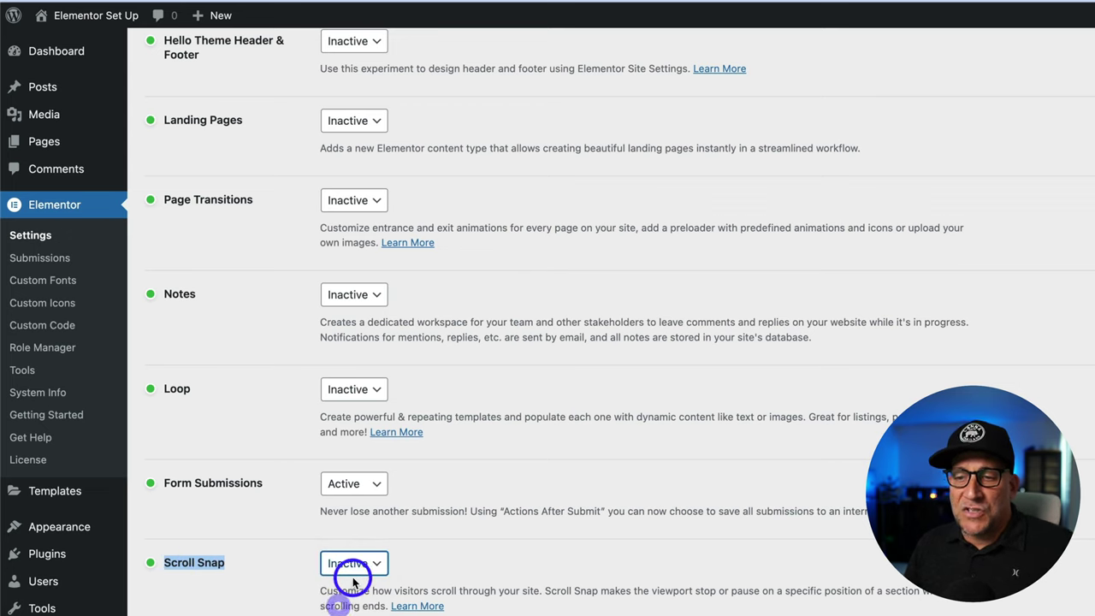
# Set the Accessibility Improvements and Improved CSS Loading stable features to Active.
pyautogui.scroll(3, 298, 587)
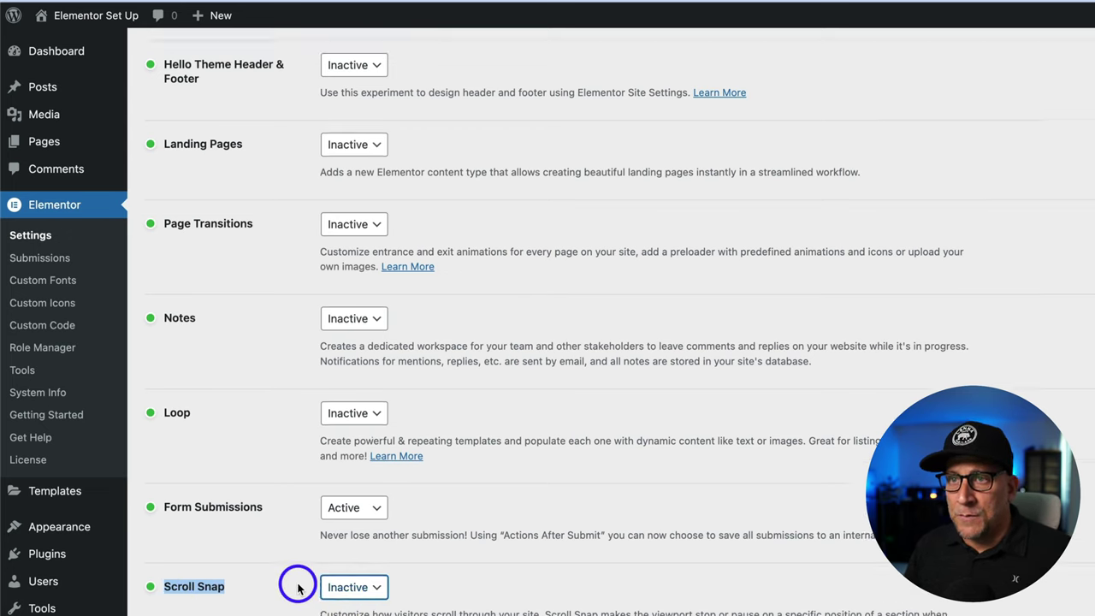
pyautogui.scroll(10, 318, 612)
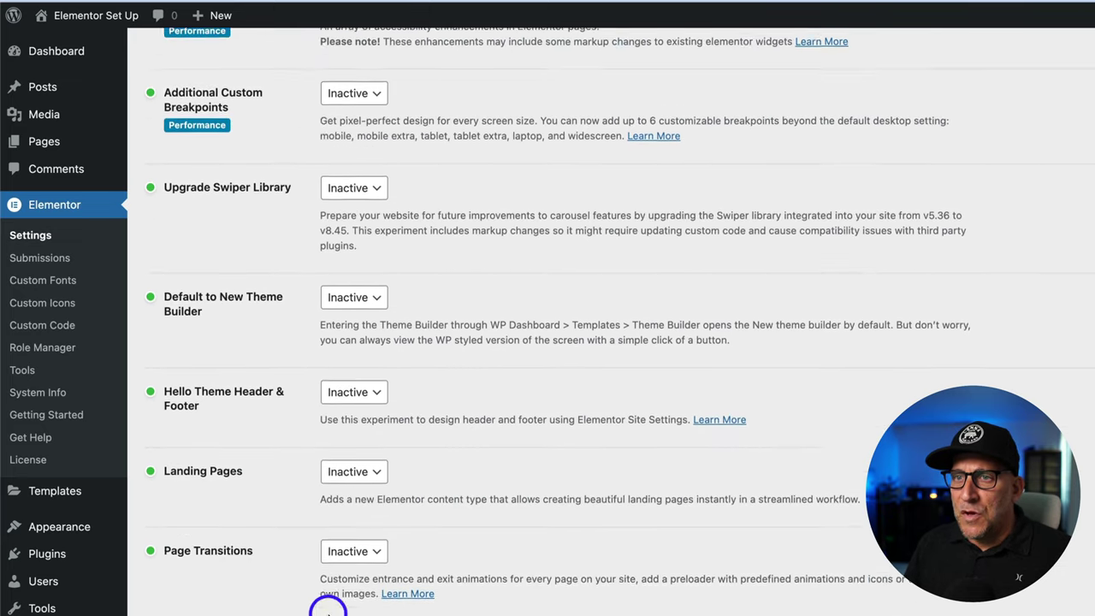
pyautogui.scroll(9, 330, 609)
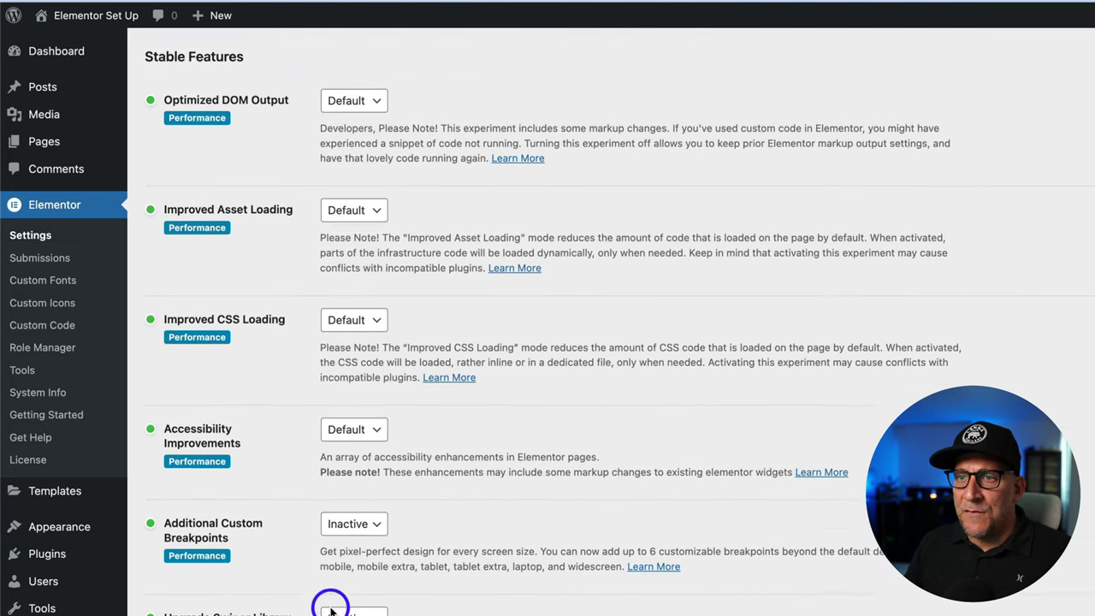
pyautogui.click(357, 471)
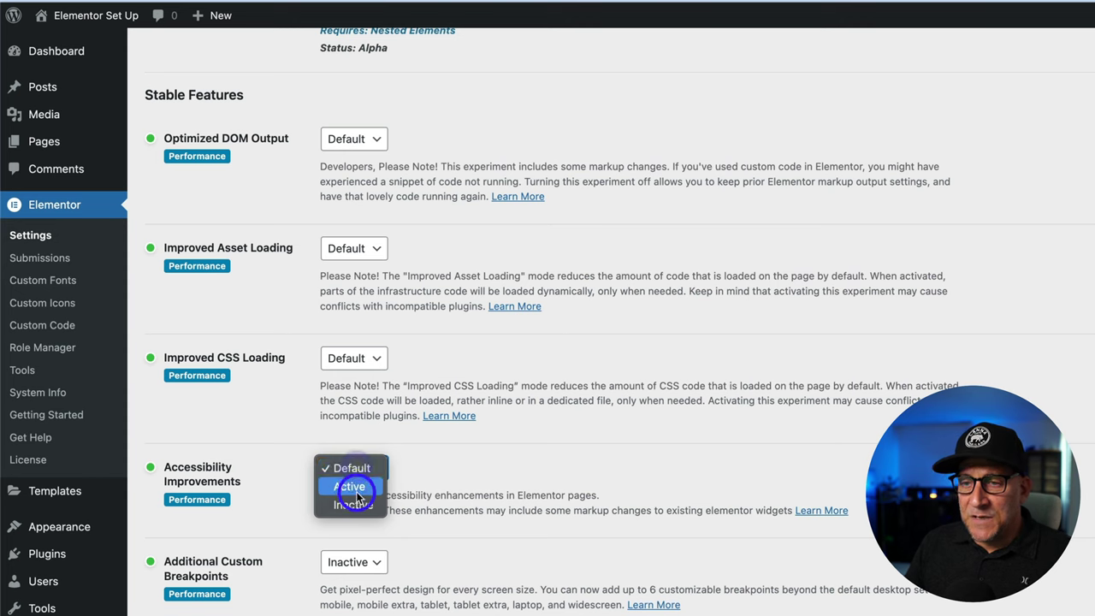
pyautogui.click(357, 487)
pyautogui.click(377, 364)
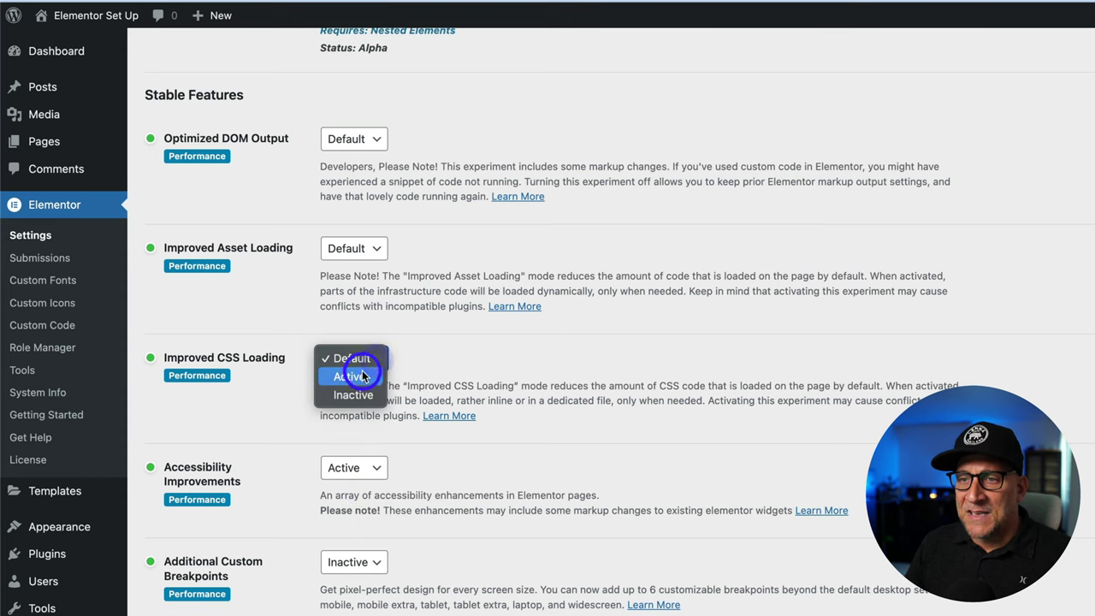
pyautogui.click(353, 377)
# Set the Improved Asset Loading and Optimized DOM Output stable features to Active.
pyautogui.click(366, 252)
pyautogui.click(350, 267)
pyautogui.click(355, 139)
pyautogui.click(349, 157)
# Disable Google Fonts in Elementor's advanced settings and save the changes.
pyautogui.scroll(15, 439, 342)
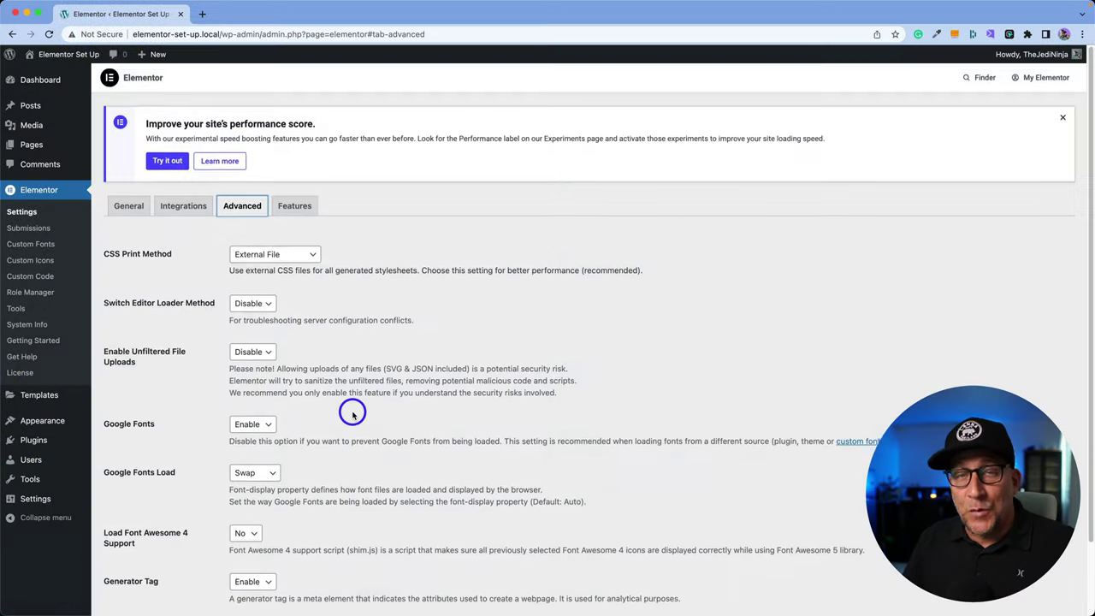
pyautogui.scroll(-1, 351, 412)
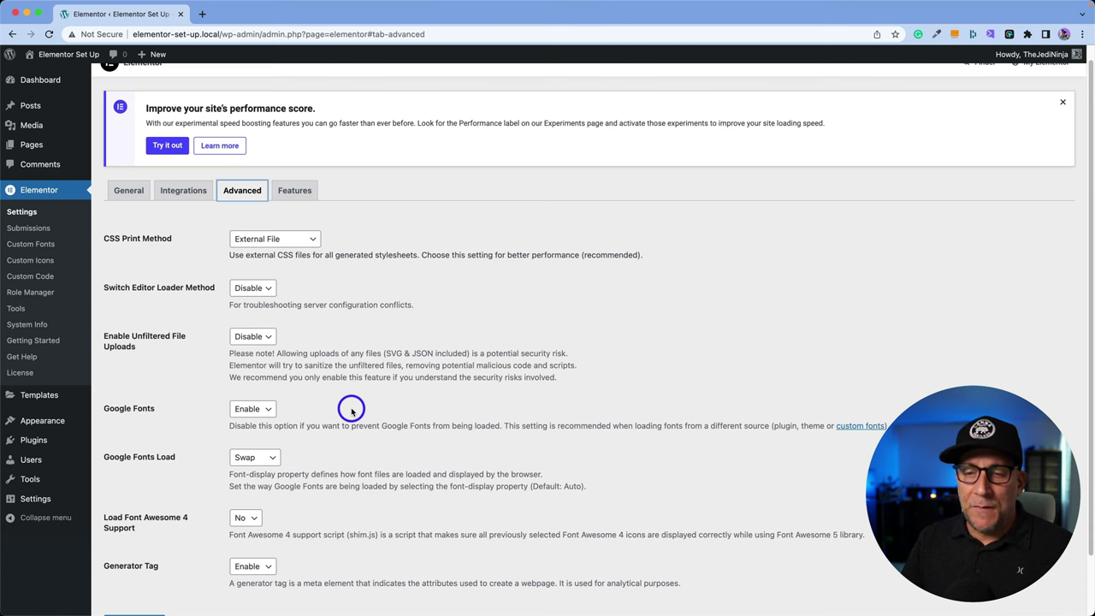
pyautogui.scroll(-2, 351, 411)
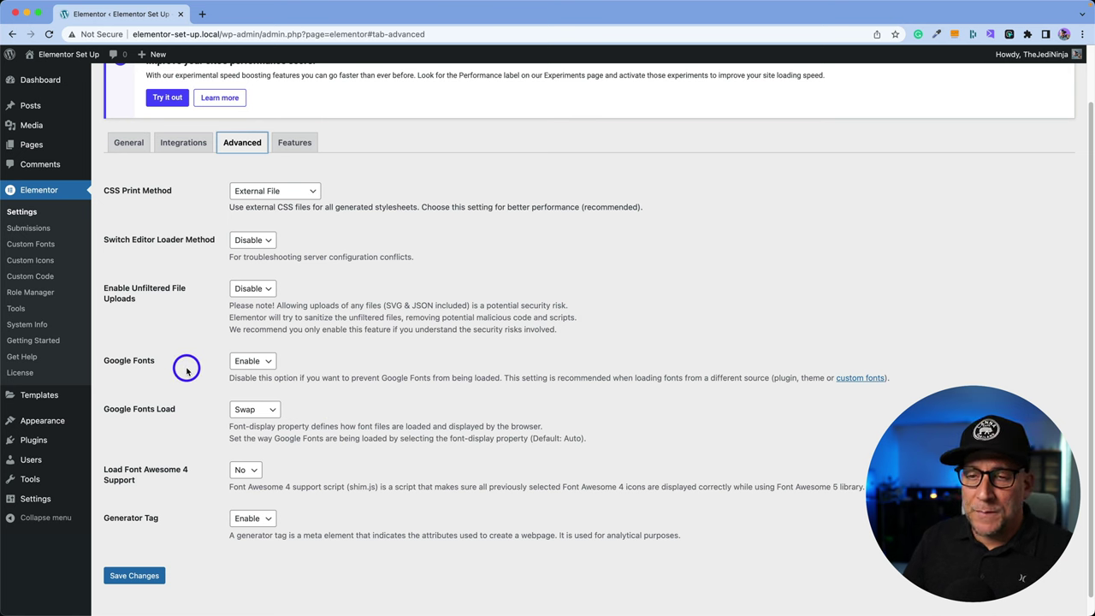
pyautogui.moveTo(160, 361); pyautogui.dragTo(105, 361)
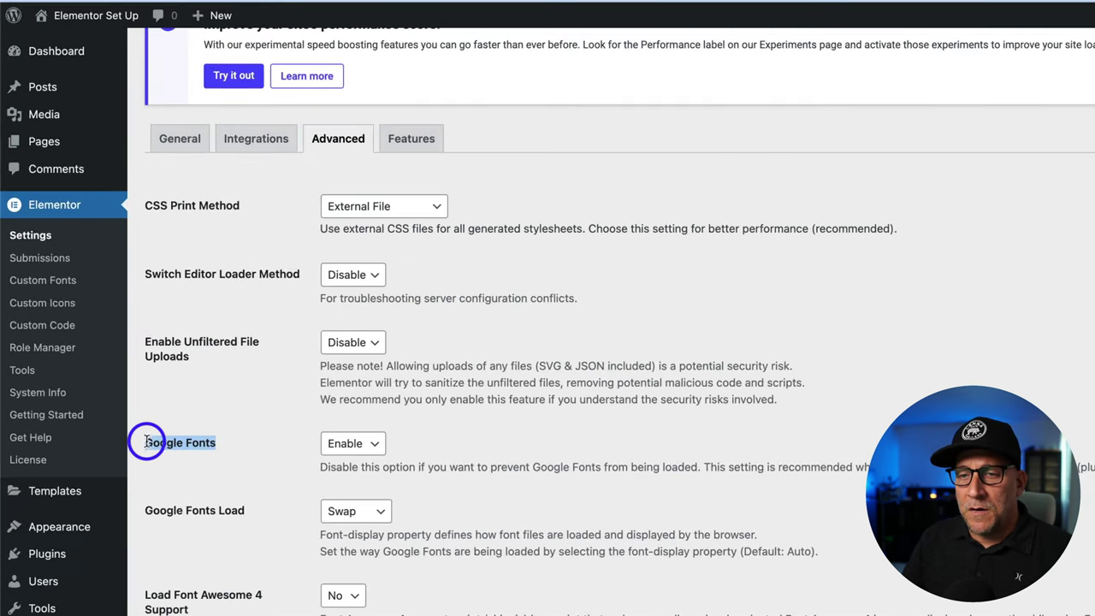
pyautogui.click(338, 444)
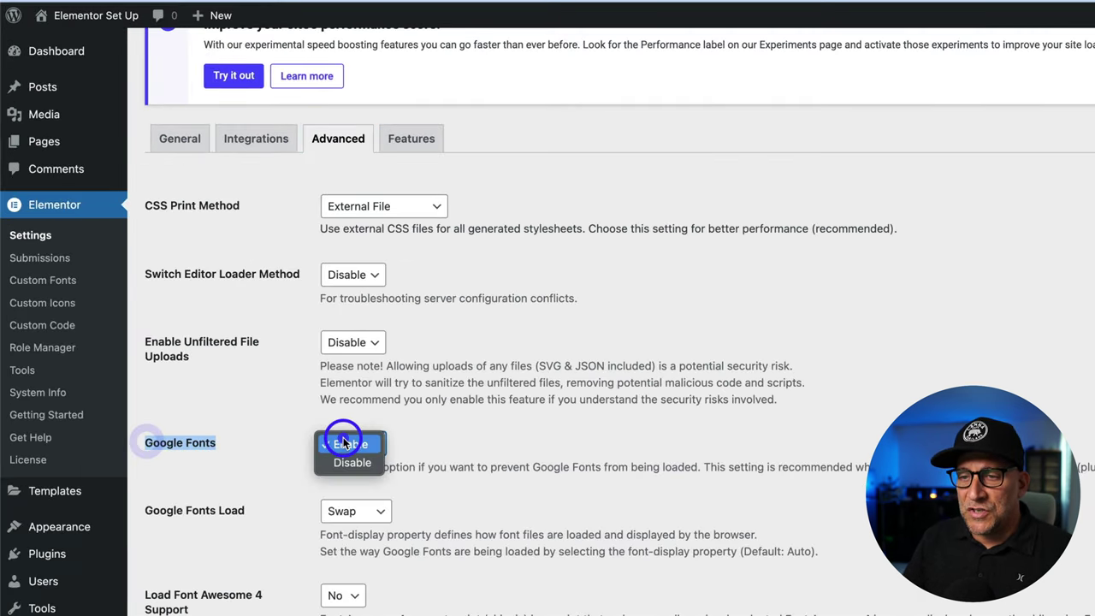
pyautogui.click(347, 463)
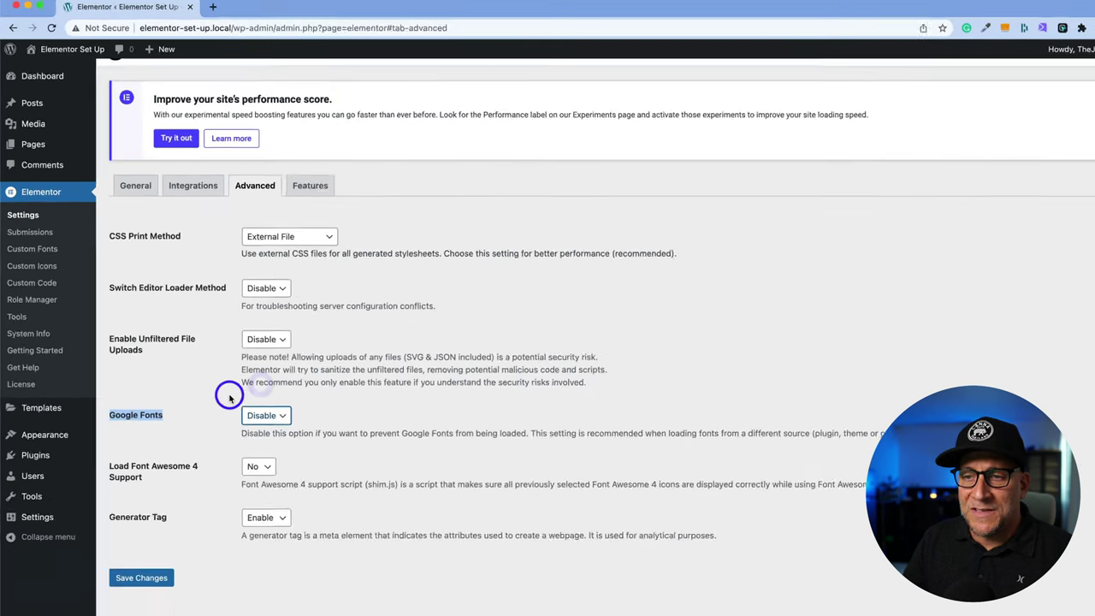
pyautogui.click(137, 557)
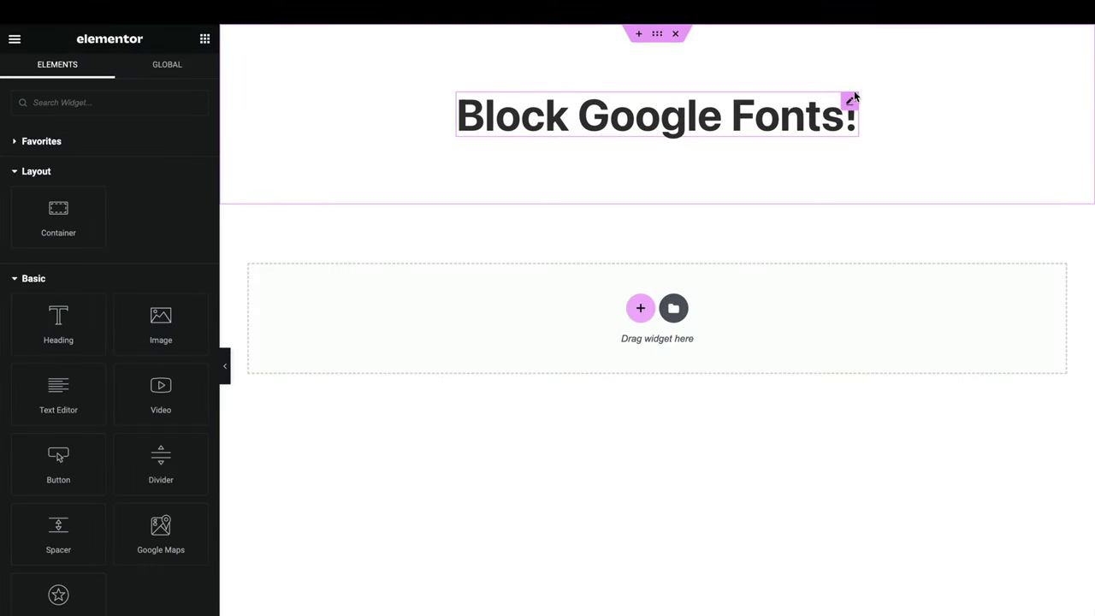
# Review the font families offered in the "Block Google Fonts!" heading's typography and open Elementor's Custom Fonts page.
pyautogui.click(851, 99)
pyautogui.click(198, 184)
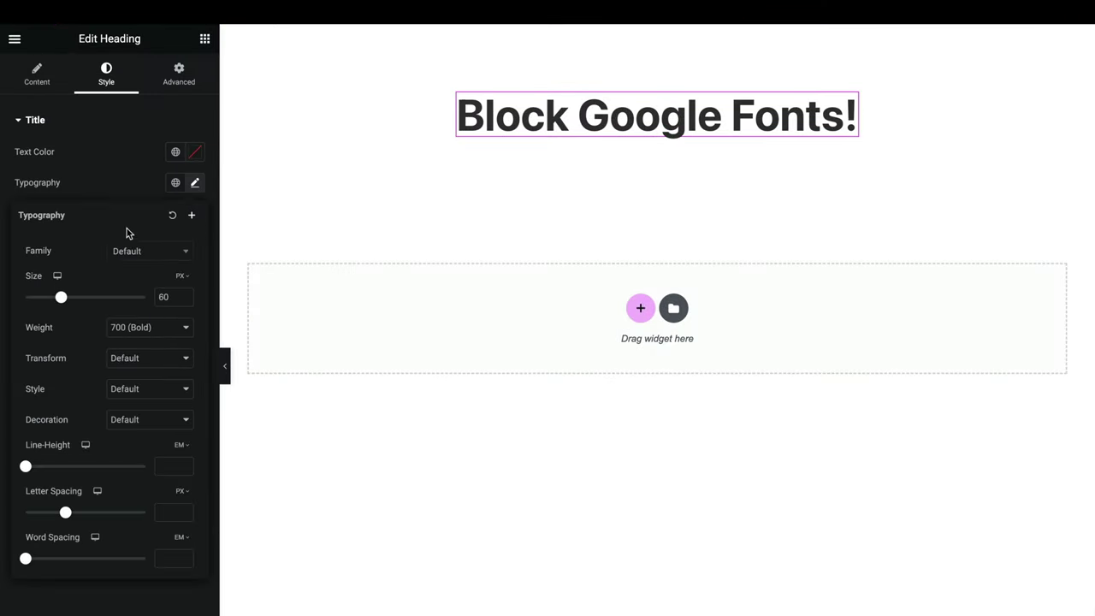
pyautogui.click(135, 250)
pyautogui.scroll(-1, 196, 297)
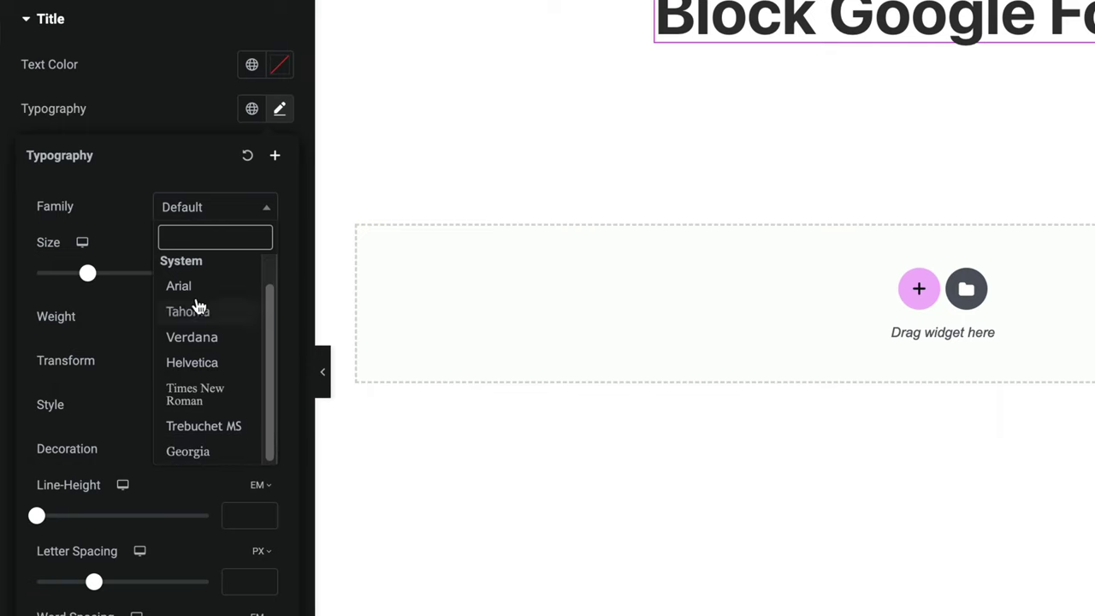
pyautogui.scroll(1, 202, 430)
pyautogui.scroll(-1, 202, 428)
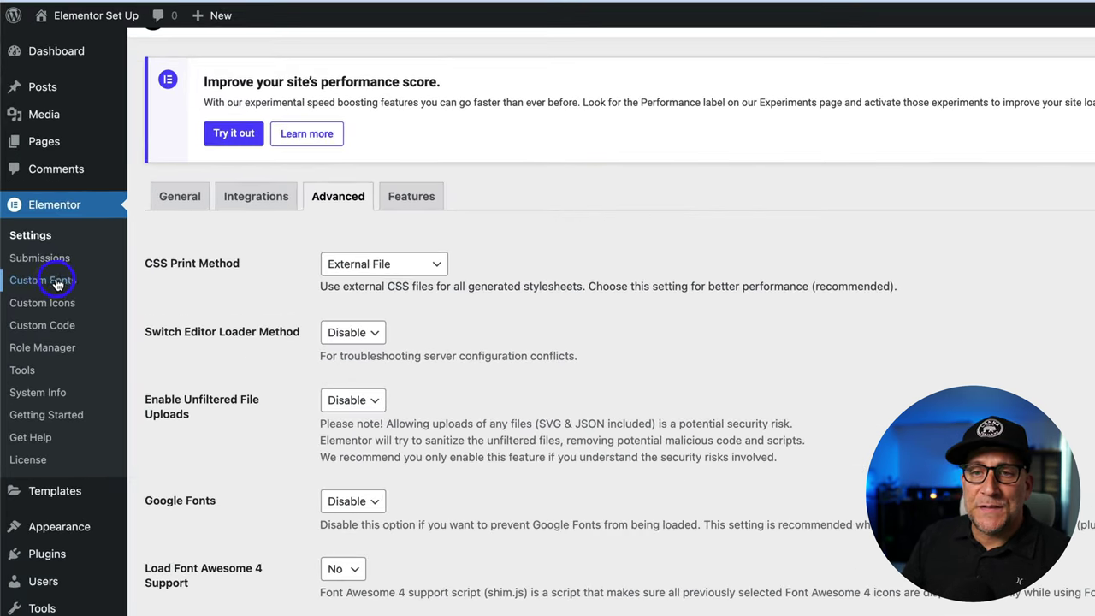
pyautogui.click(51, 283)
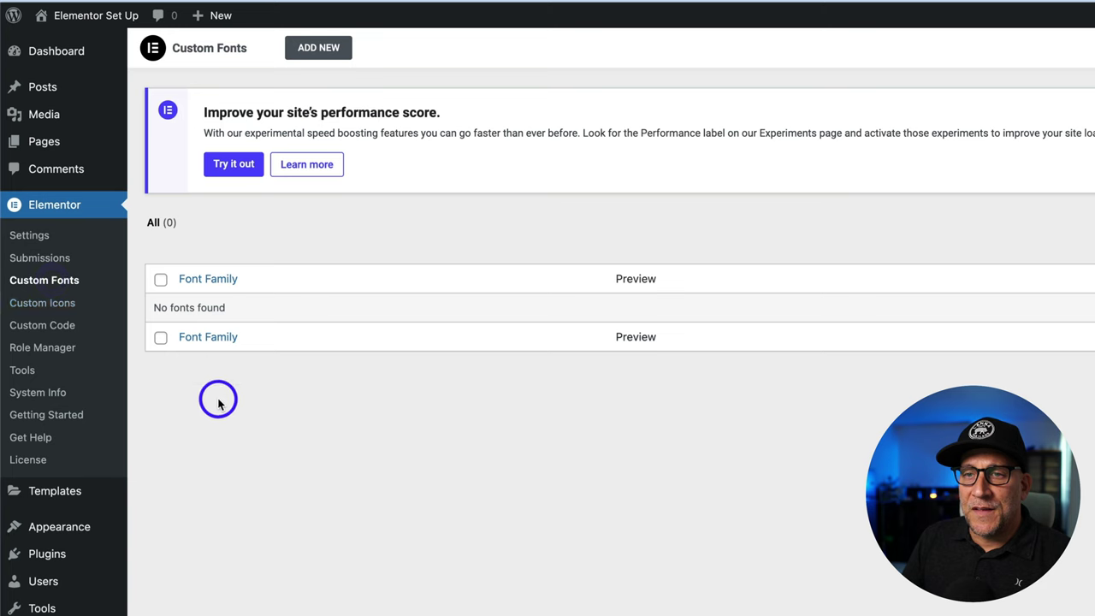
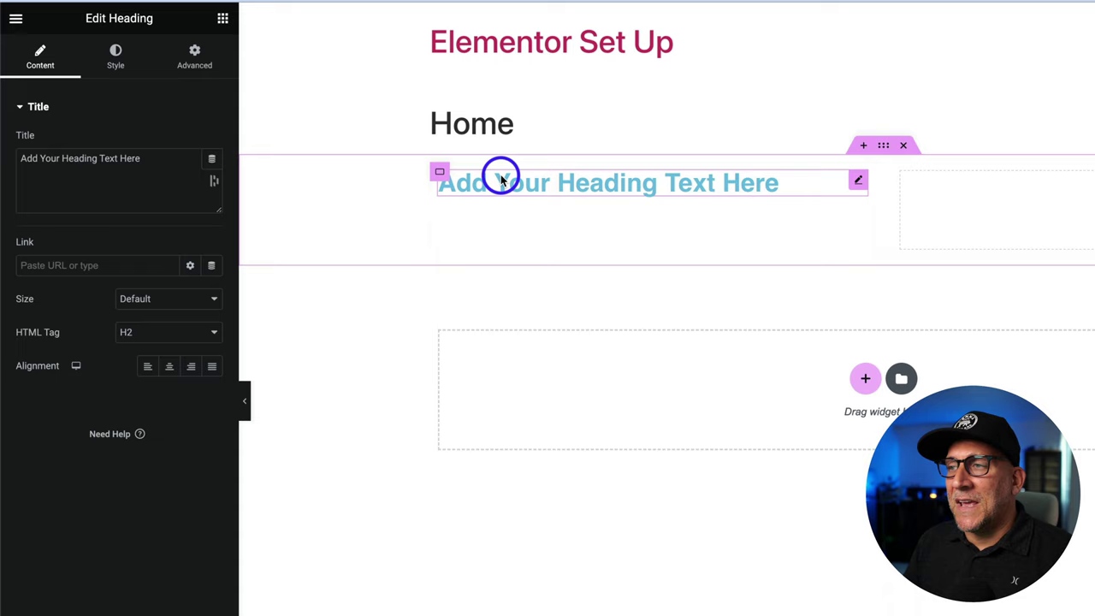
# Set the default container padding to 0 px on all sides in the site's layout settings.
pyautogui.click(16, 19)
pyautogui.click(83, 89)
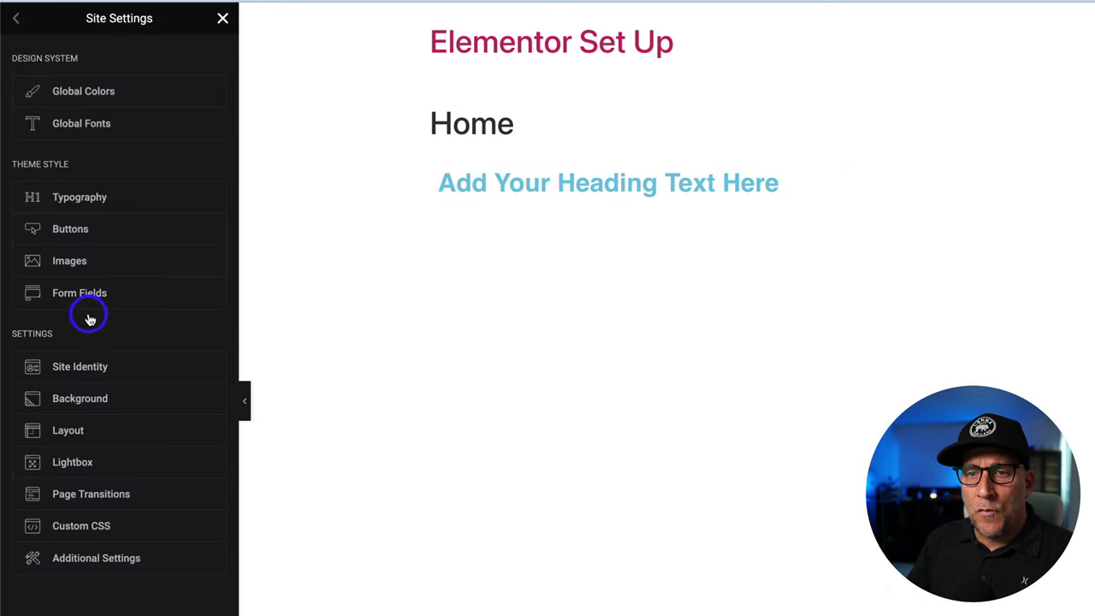
pyautogui.click(73, 425)
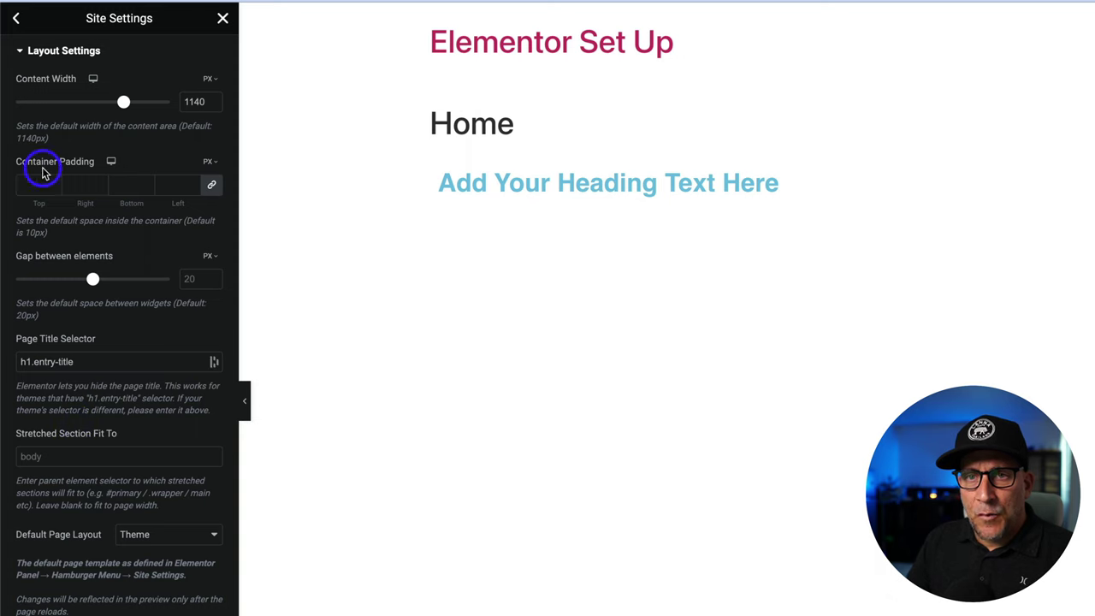
pyautogui.moveTo(17, 162); pyautogui.dragTo(88, 162)
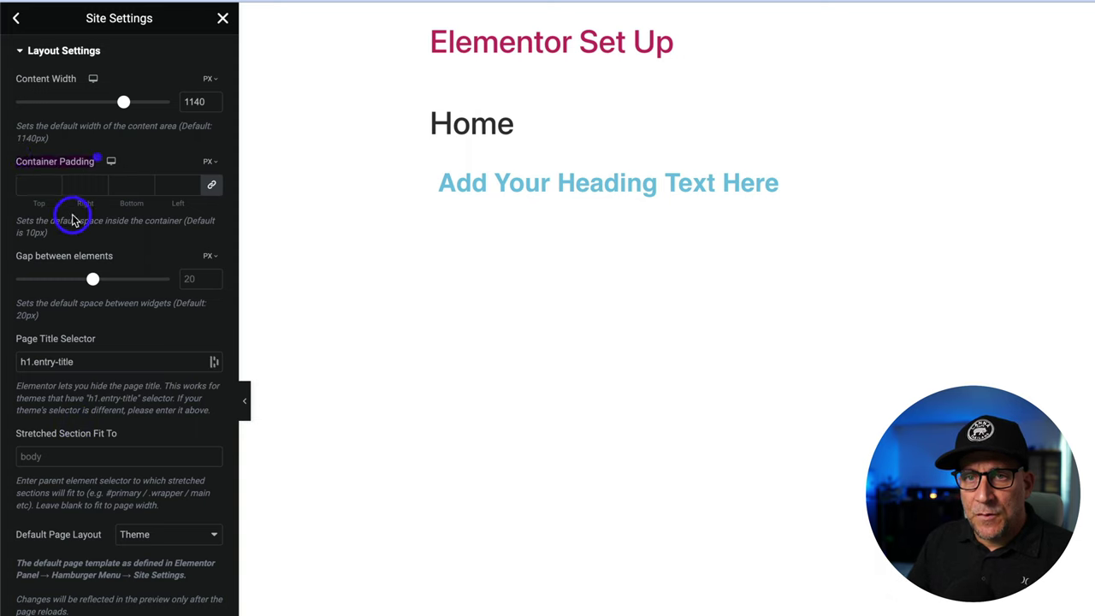
pyautogui.moveTo(68, 237); pyautogui.dragTo(13, 223)
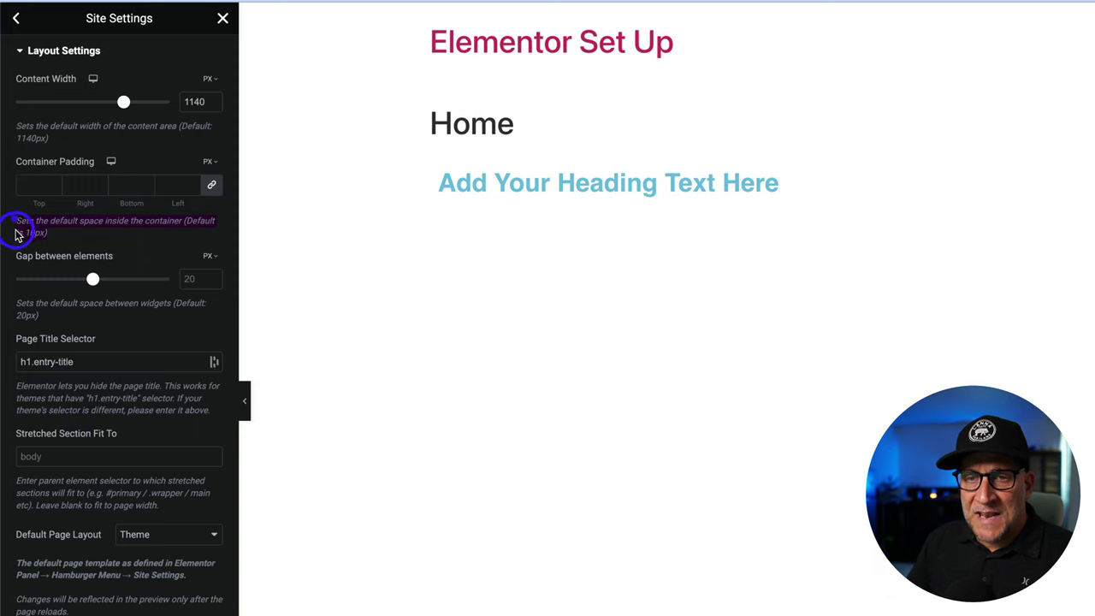
pyautogui.click(36, 182)
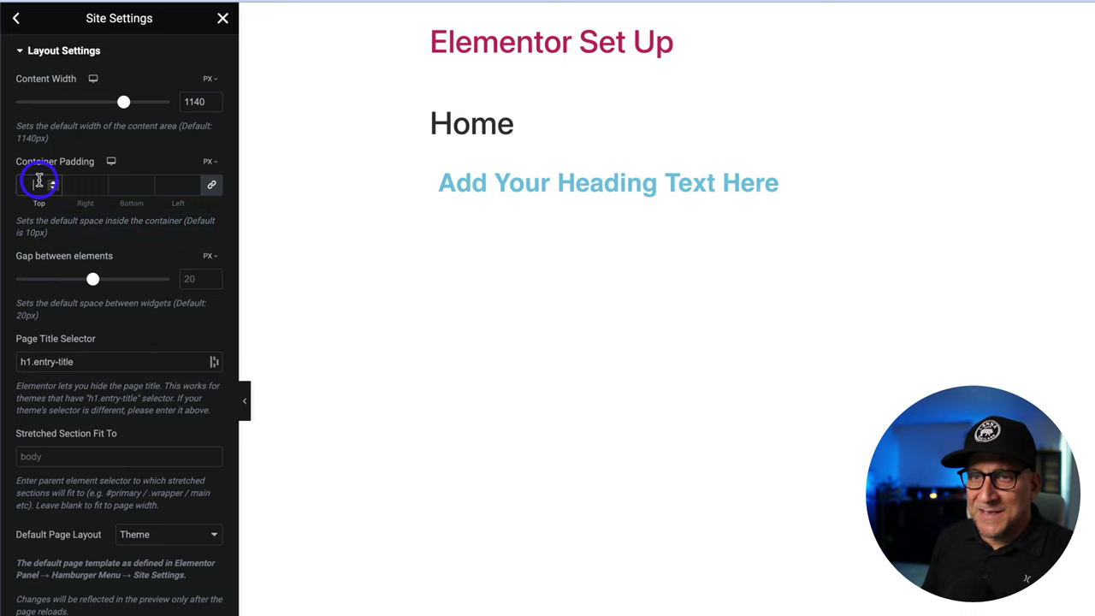
pyautogui.write('0')
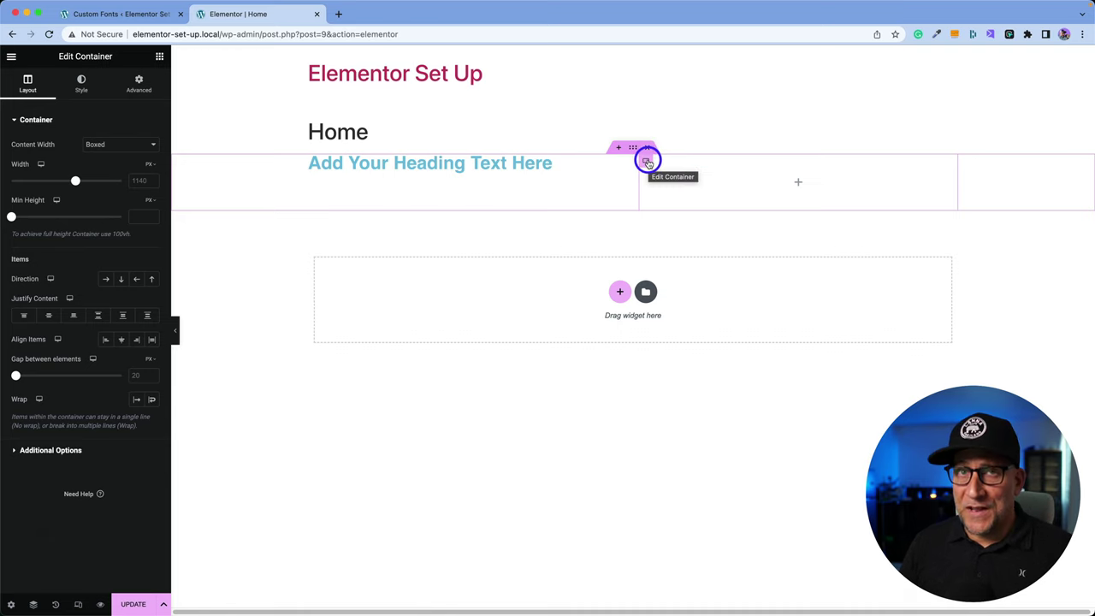
# Try to add a nested container inside the empty container beside the heading, and select that empty container.
pyautogui.click(160, 56)
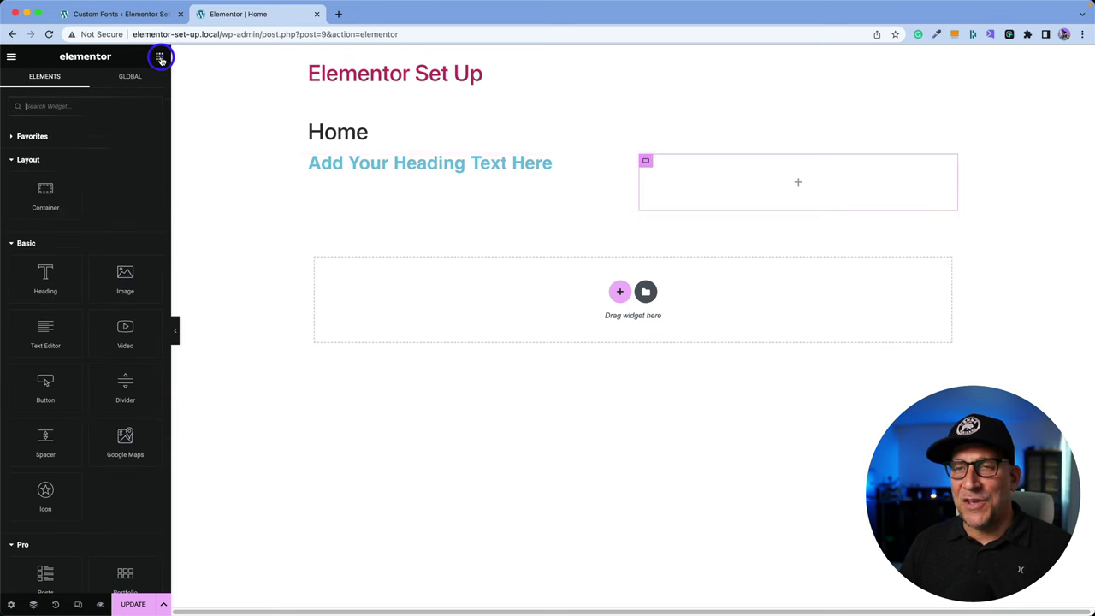
pyautogui.moveTo(47, 192); pyautogui.dragTo(789, 190)
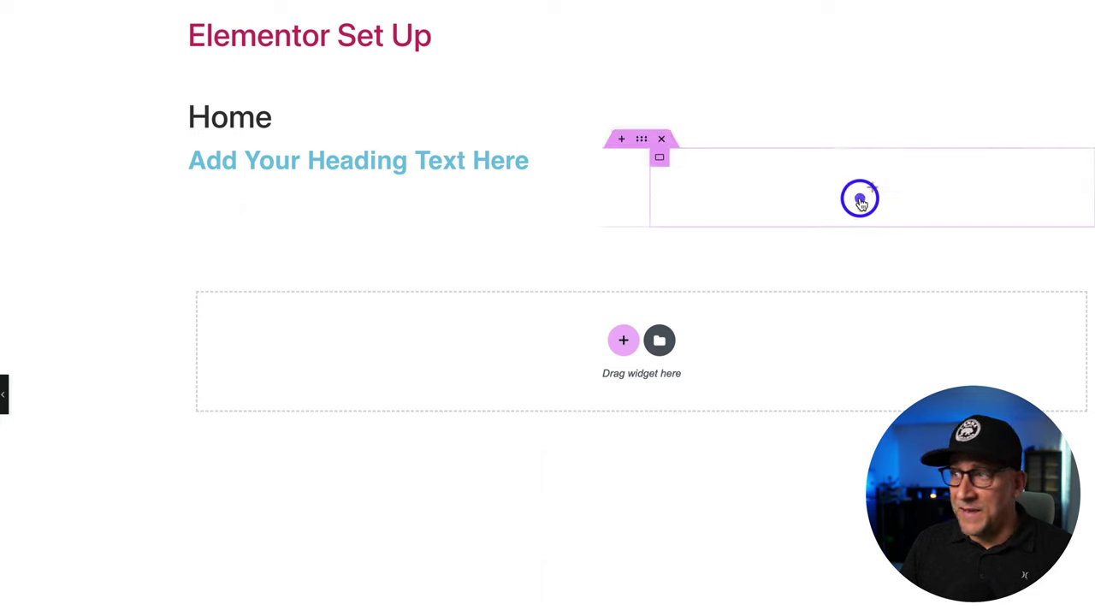
pyautogui.click(861, 200)
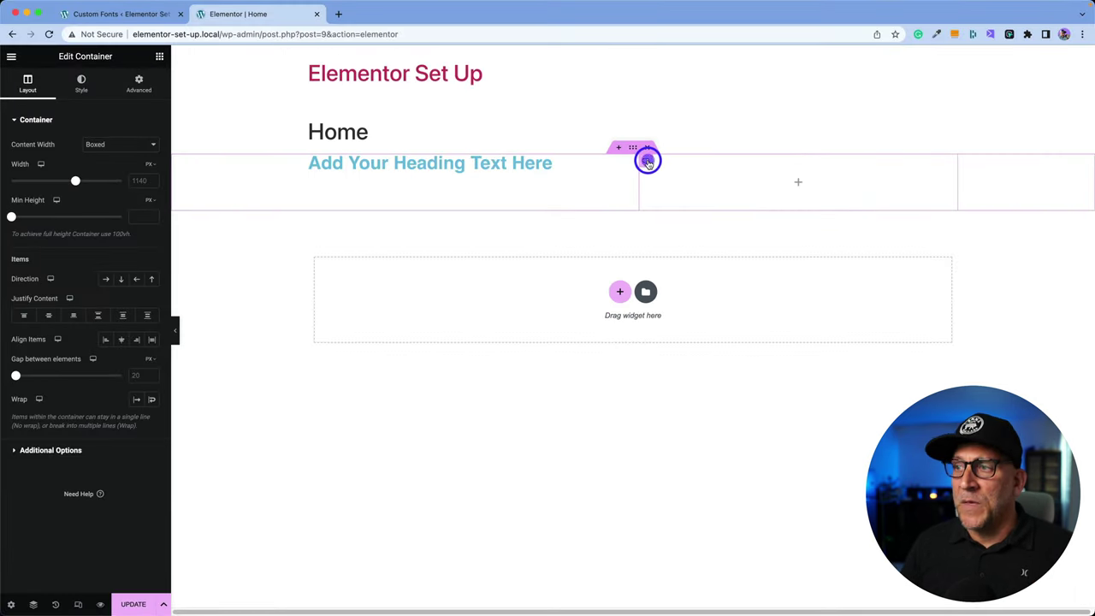
pyautogui.click(648, 161)
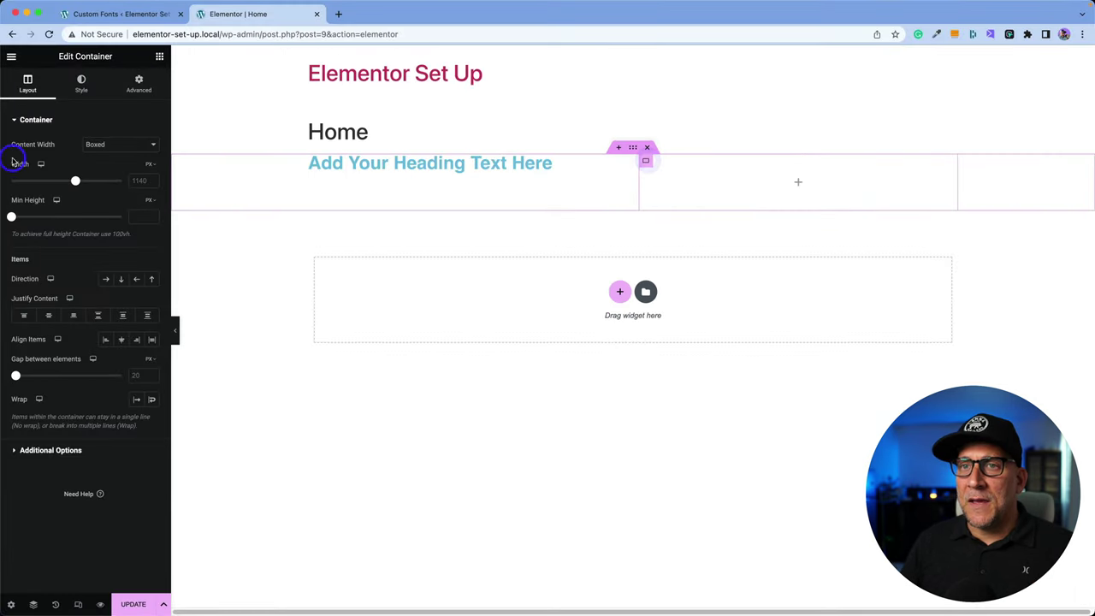
# Set the default container padding to 10 px on all sides in the site's layout settings.
pyautogui.click(12, 57)
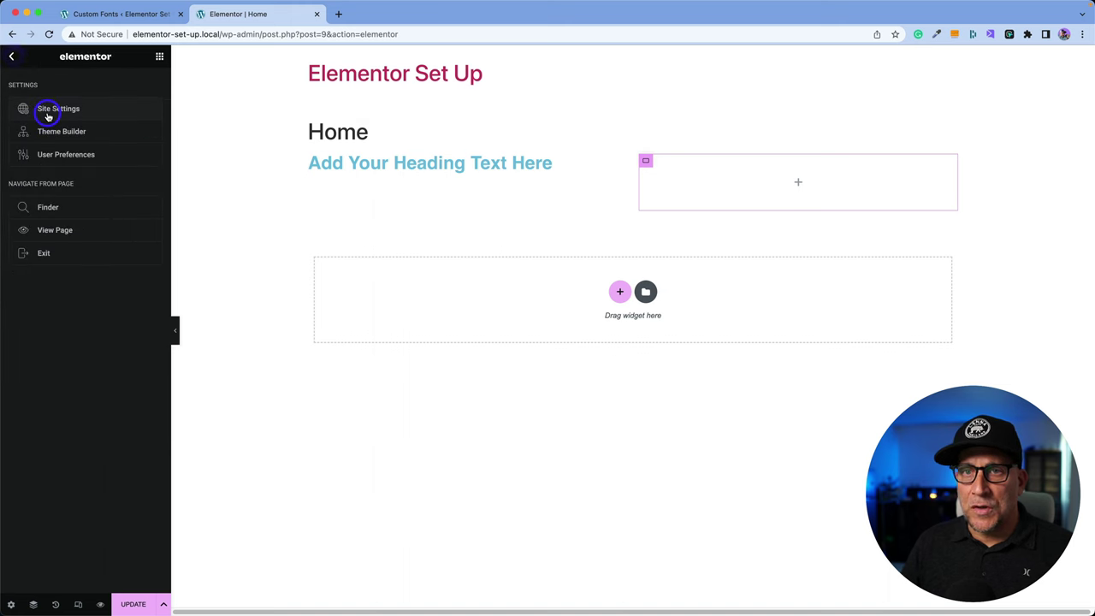
pyautogui.click(47, 109)
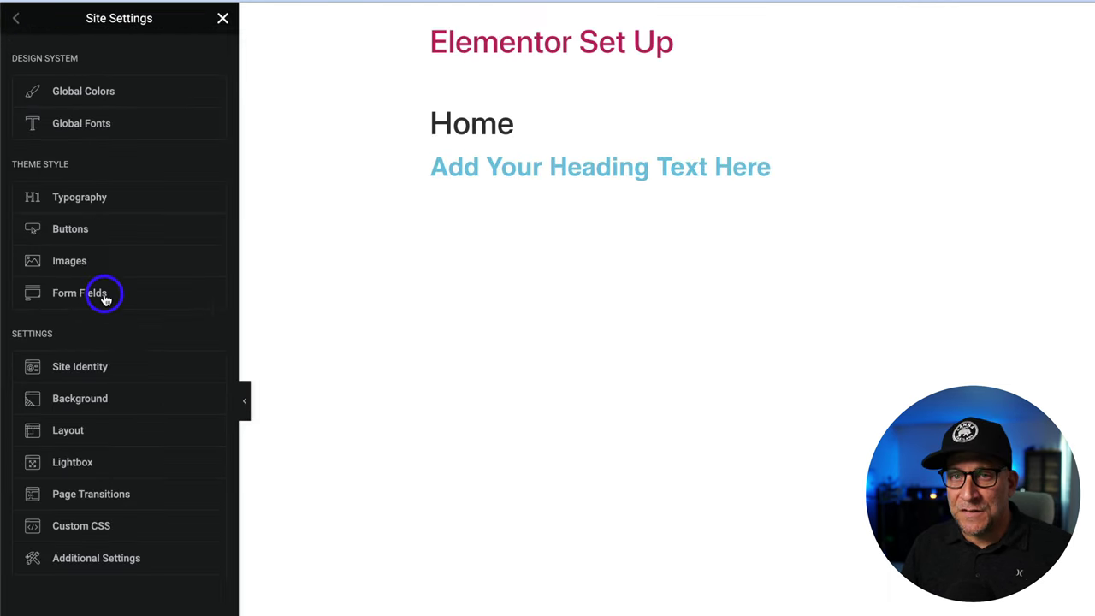
pyautogui.click(66, 377)
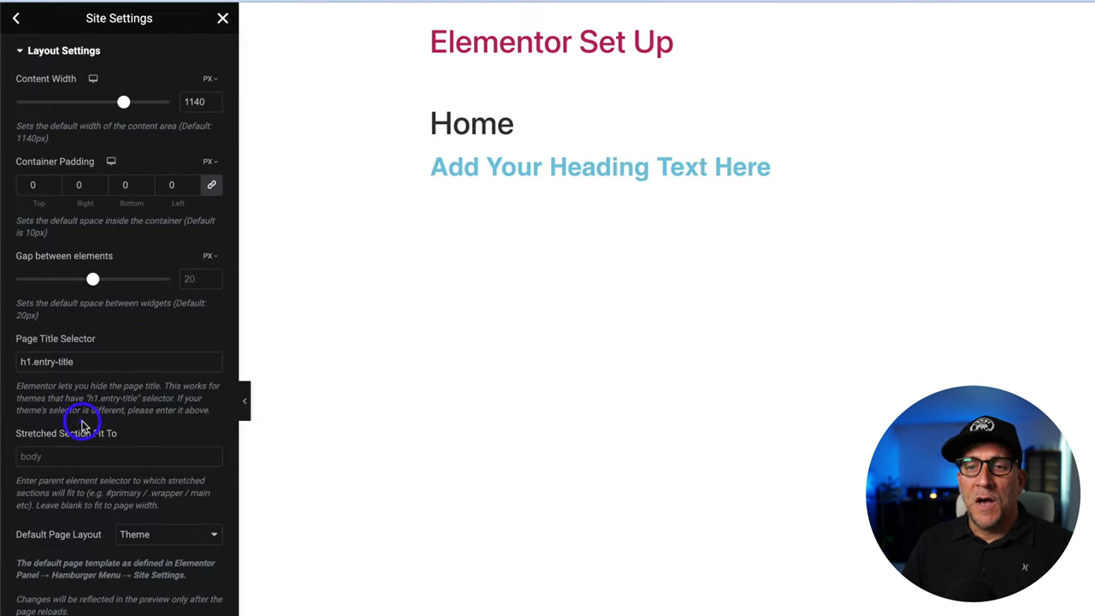
pyautogui.click(169, 185)
pyautogui.write('1')
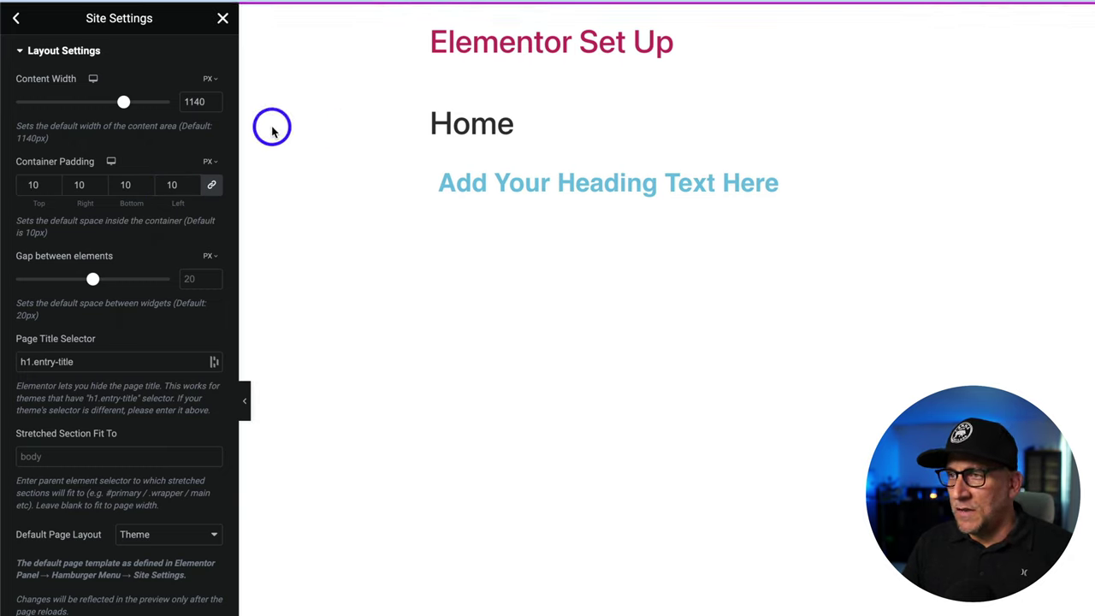
# Leave the site settings, open the Navigator from the container beside the heading, and examine the nested container structure.
pyautogui.click(222, 18)
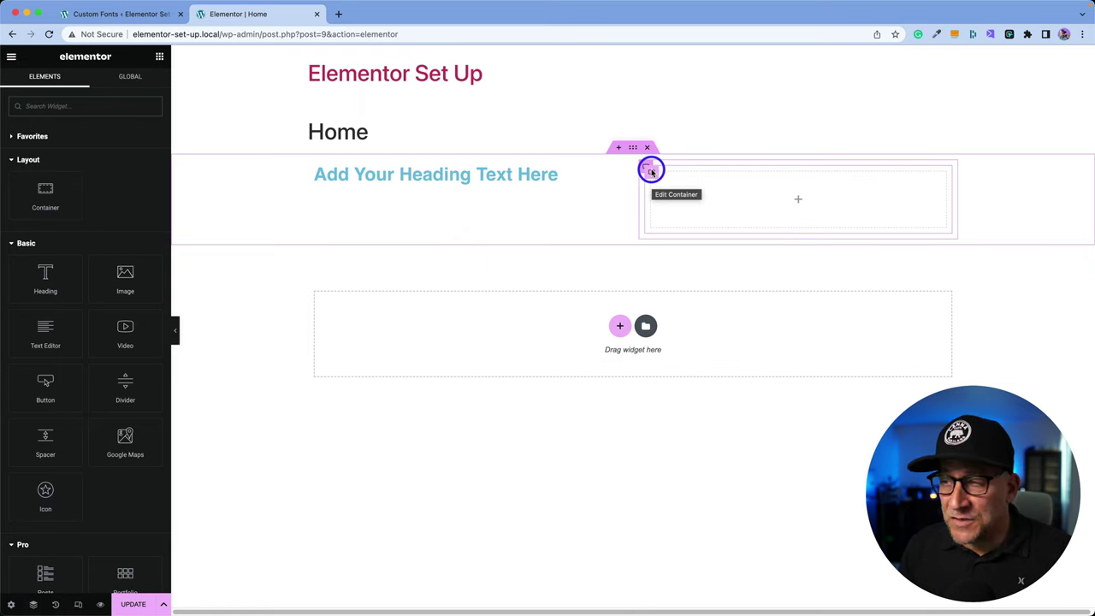
pyautogui.click(651, 172)
pyautogui.rightClick(650, 171)
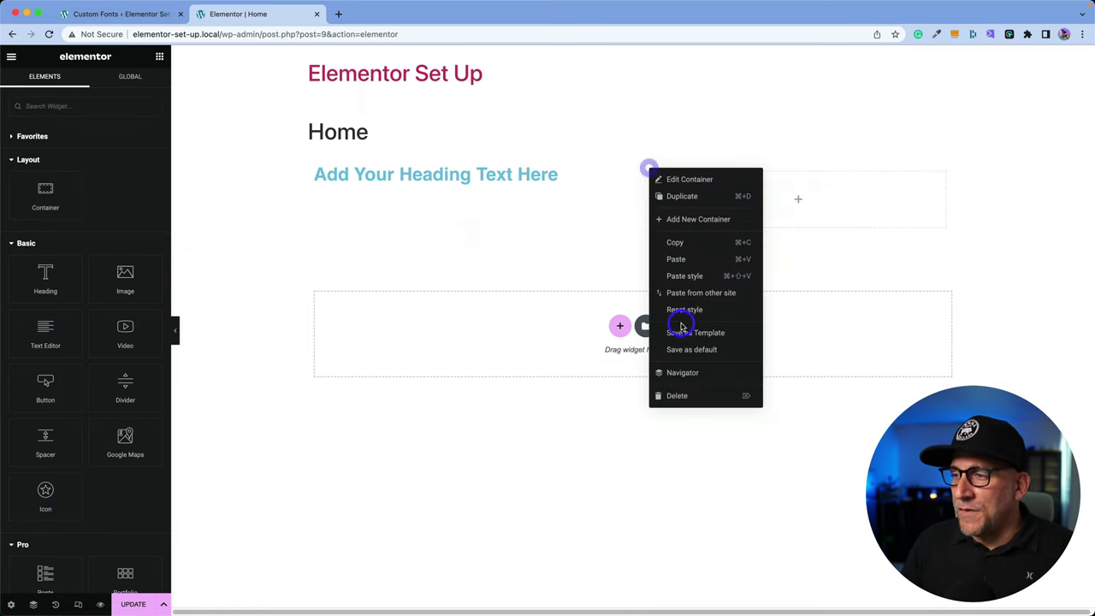
pyautogui.click(676, 373)
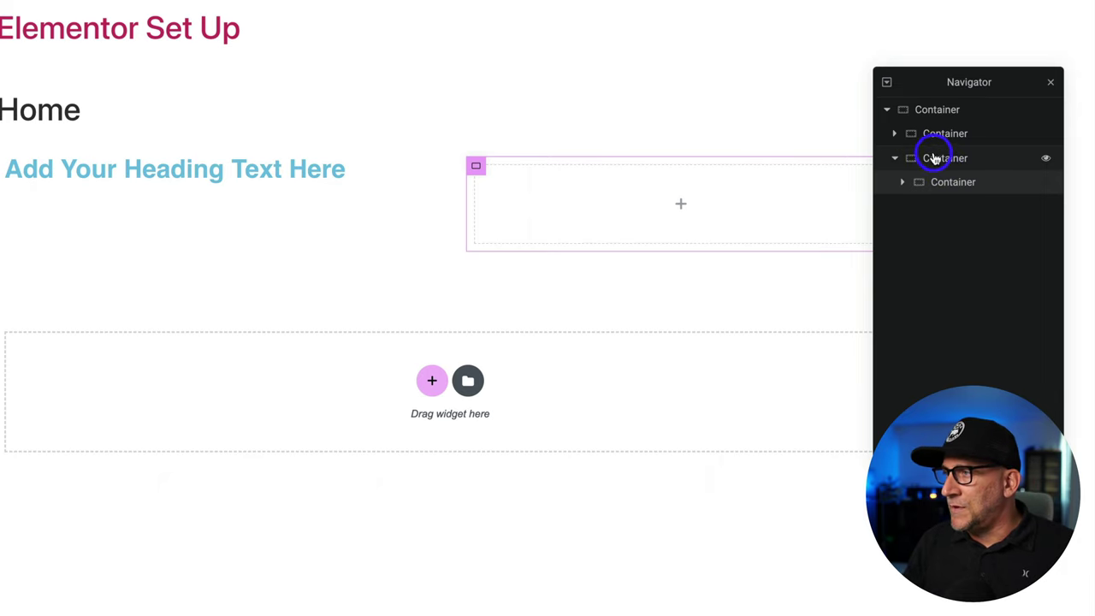
pyautogui.click(895, 134)
pyautogui.moveTo(933, 159); pyautogui.dragTo(950, 199)
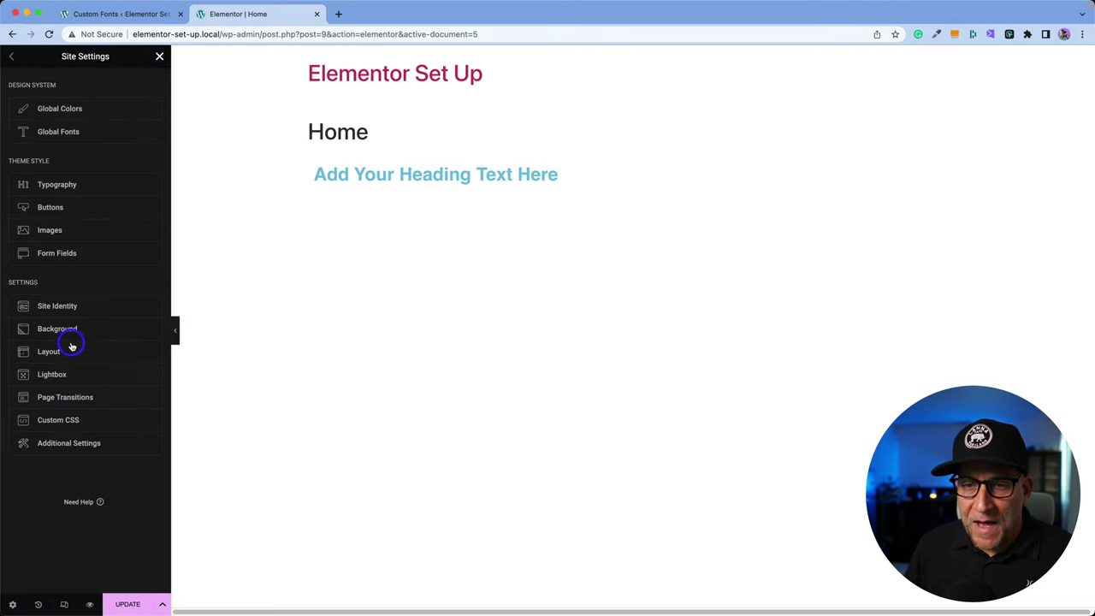
# Set the default container padding to 0 px on all sides in the site's layout settings and update the site.
pyautogui.click(72, 346)
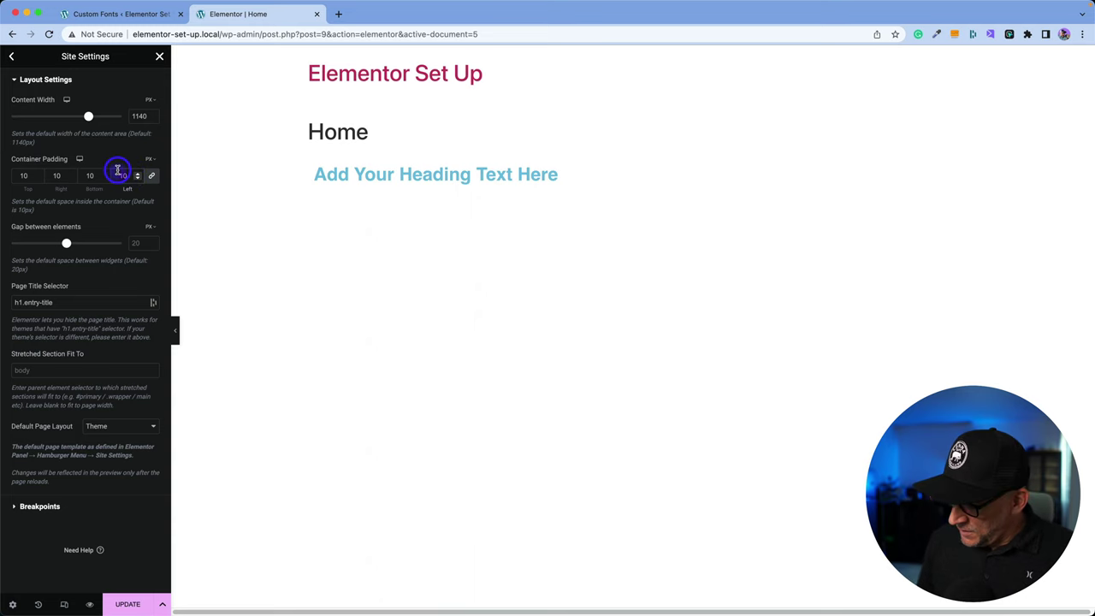
pyautogui.write('0')
pyautogui.click(129, 602)
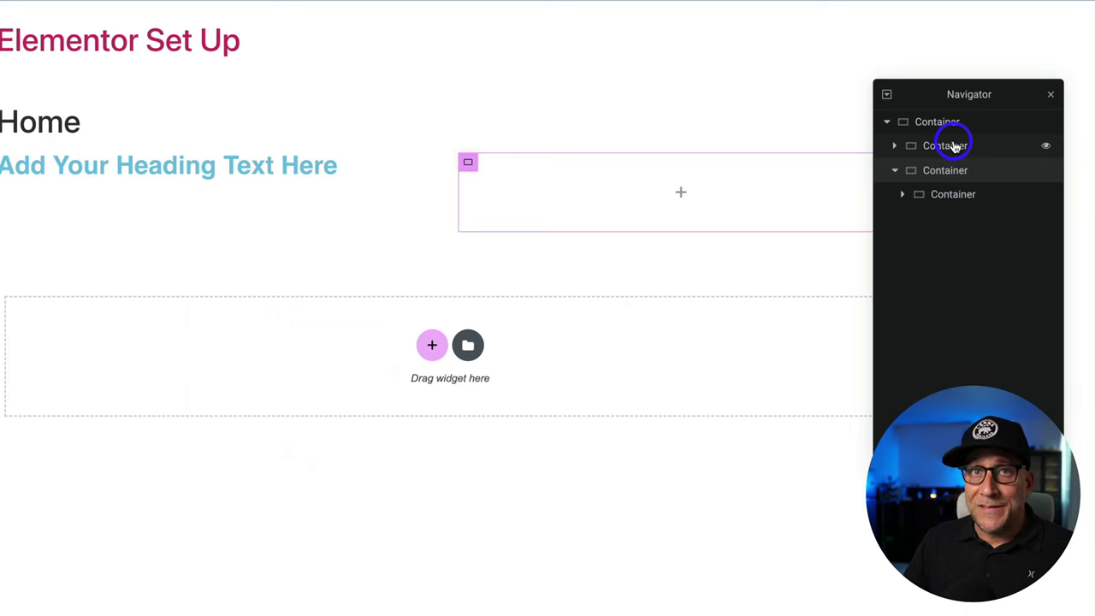
# Dock the Navigator beside the page canvas and adjust its width.
pyautogui.moveTo(955, 97); pyautogui.dragTo(1080, 120)
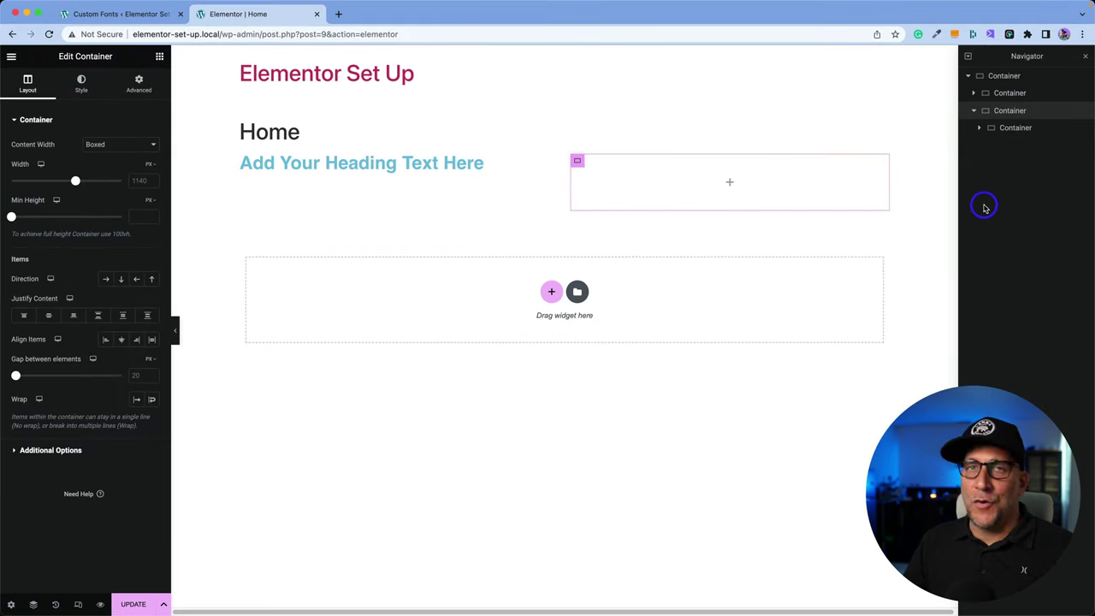
pyautogui.moveTo(962, 252); pyautogui.dragTo(913, 251)
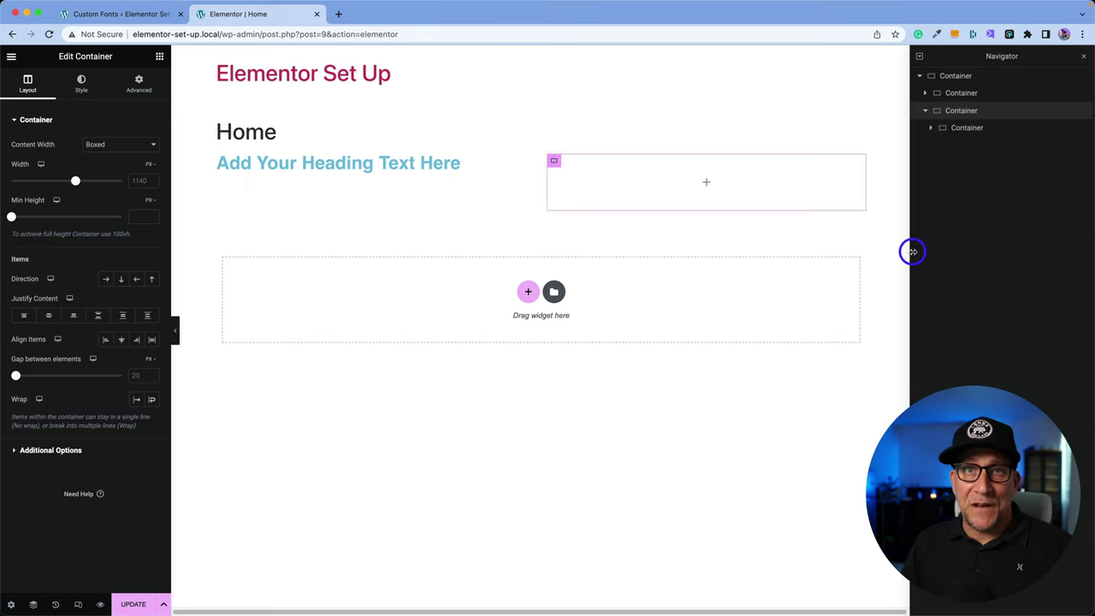
pyautogui.moveTo(913, 251); pyautogui.dragTo(954, 248)
pyautogui.click(978, 127)
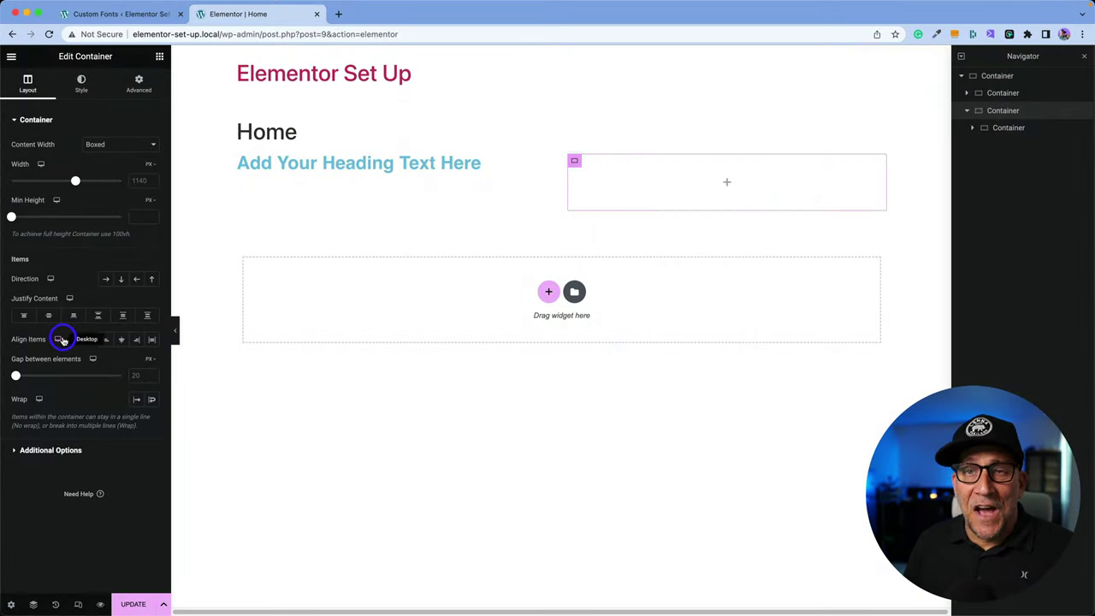
# Enable Disable Default Colors and Disable Default Fonts in Elementor's general settings.
pyautogui.click(88, 15)
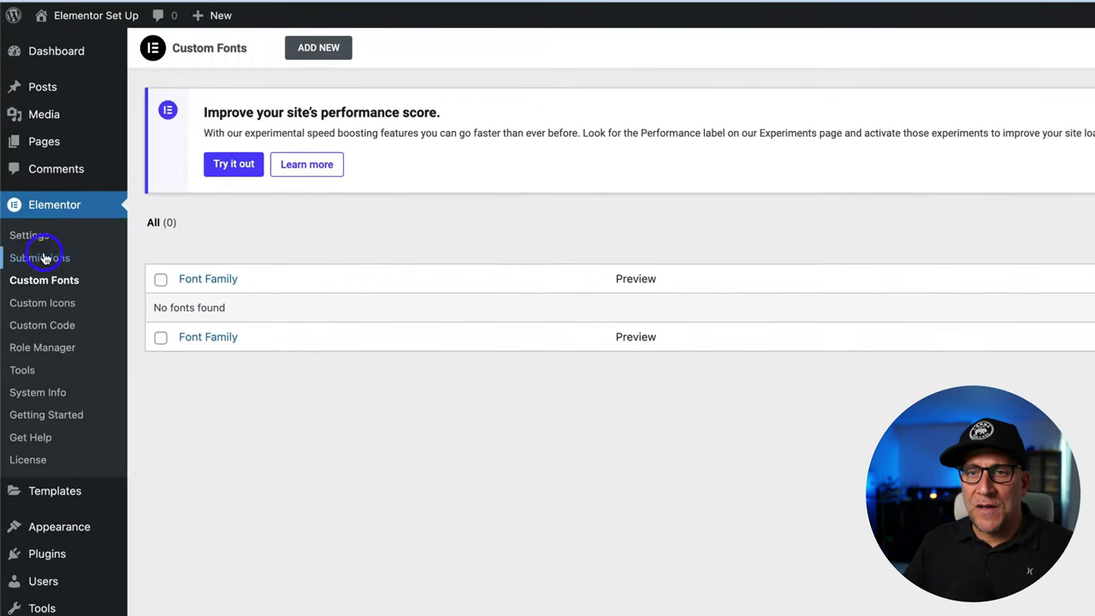
pyautogui.click(34, 223)
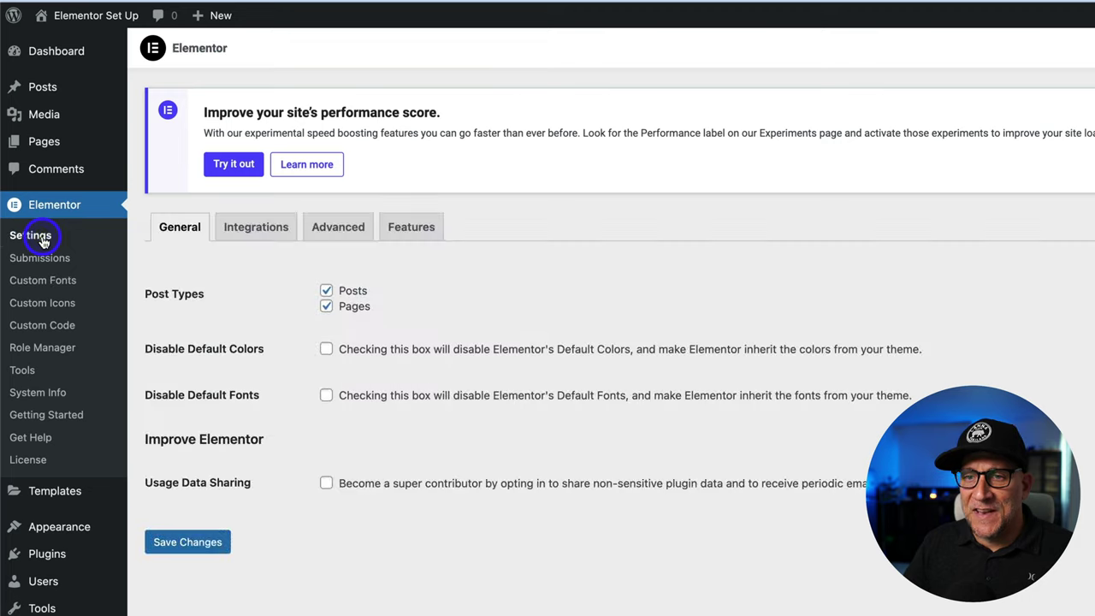
pyautogui.click(326, 350)
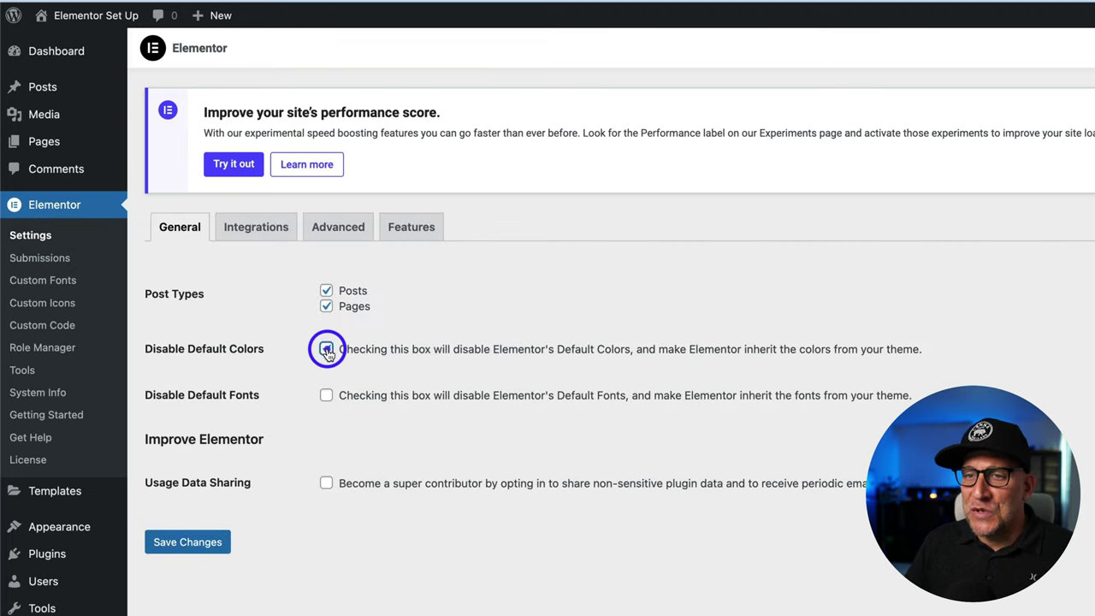
pyautogui.click(326, 396)
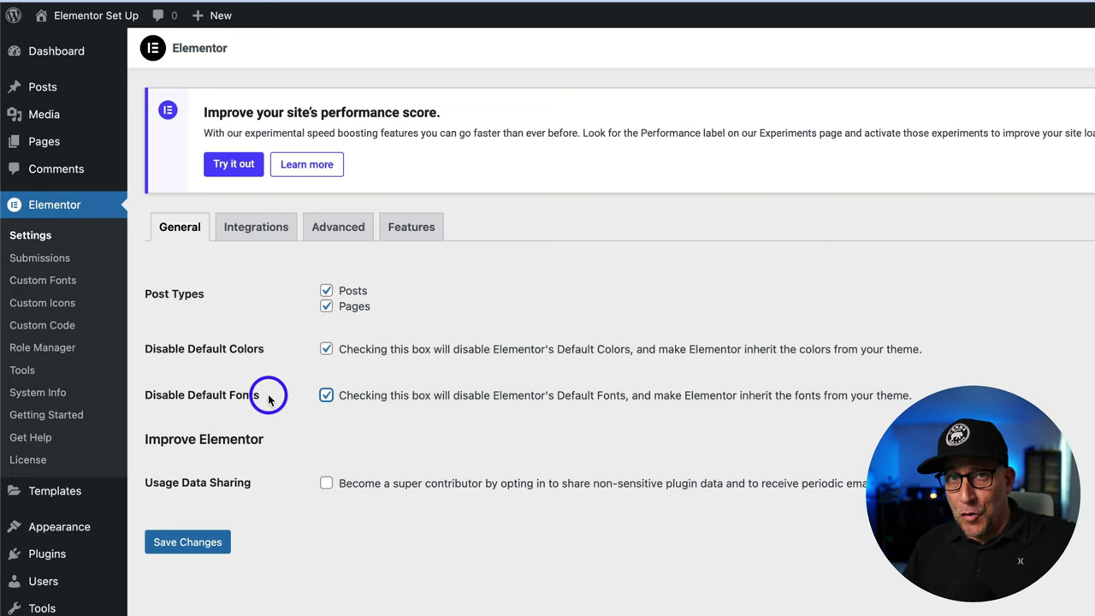
# Review the system colors under Global Colors in the Home page editor's site settings.
pyautogui.click(12, 59)
pyautogui.click(49, 110)
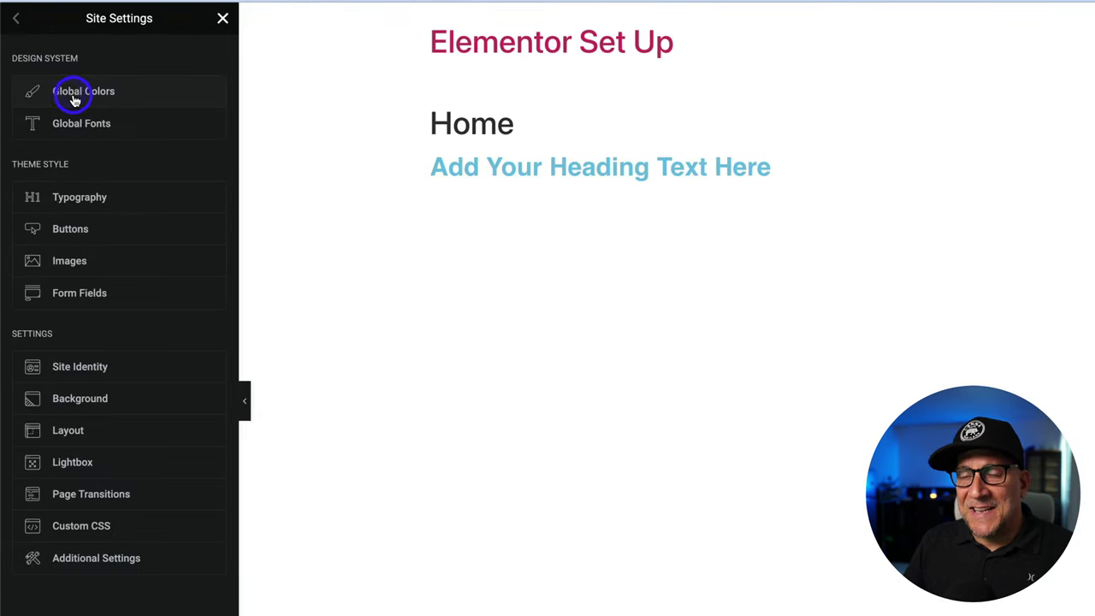
pyautogui.click(73, 101)
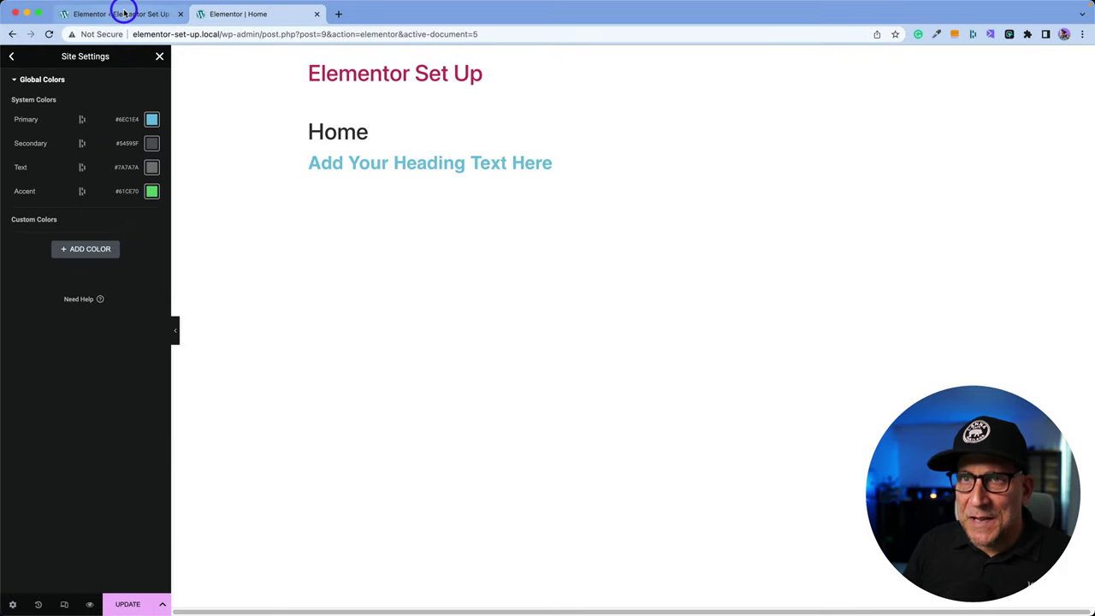
# Set Generator Tag to Disable in Elementor's advanced settings and save the changes.
pyautogui.click(124, 13)
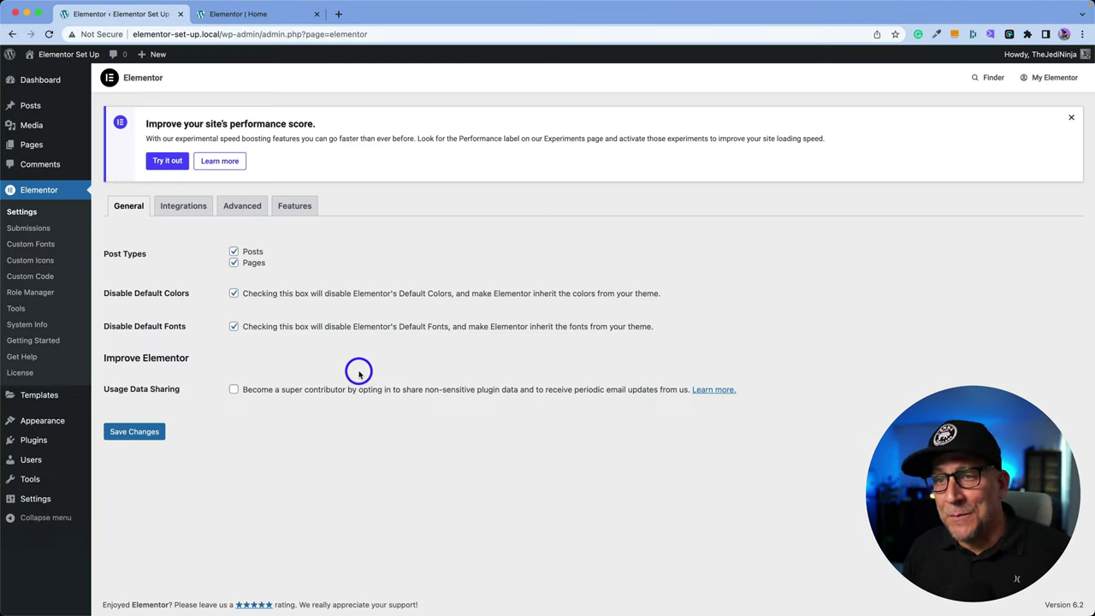
pyautogui.click(240, 212)
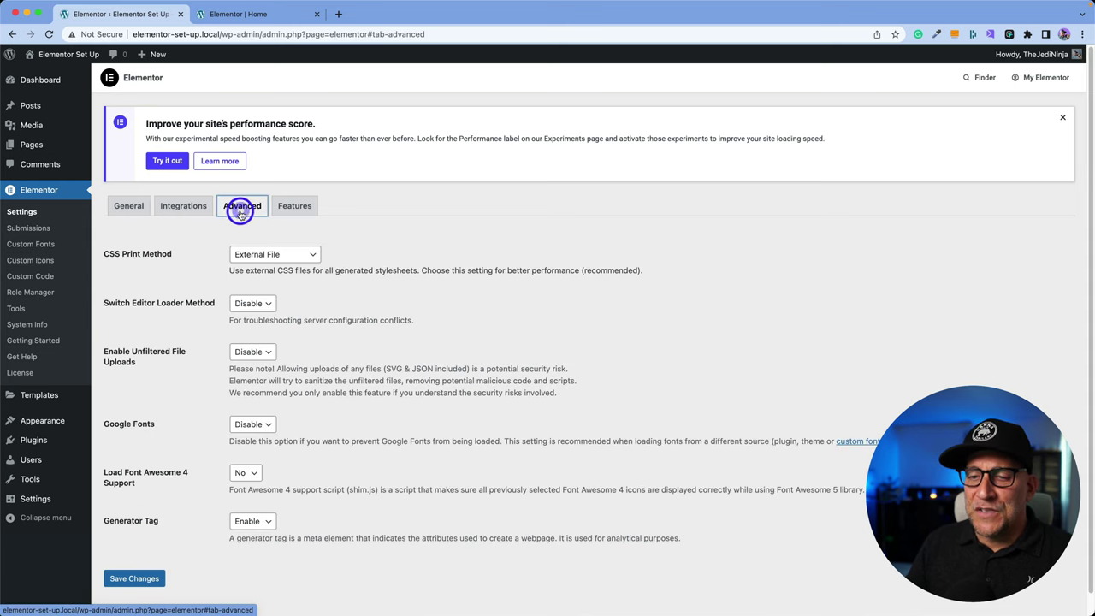
pyautogui.scroll(-1, 180, 445)
pyautogui.moveTo(166, 499); pyautogui.dragTo(109, 499)
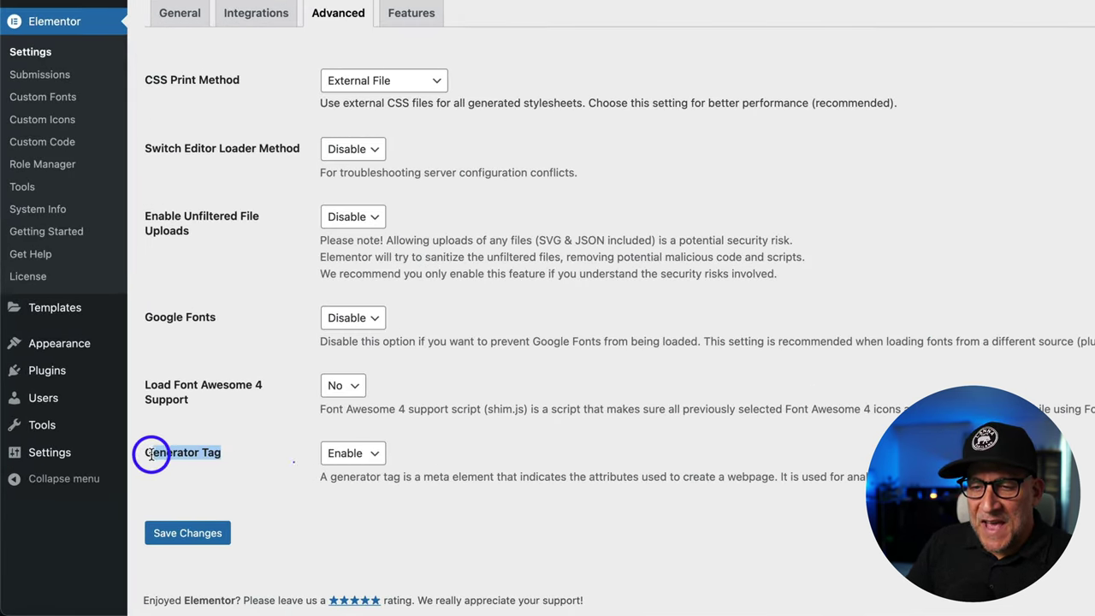
pyautogui.click(355, 454)
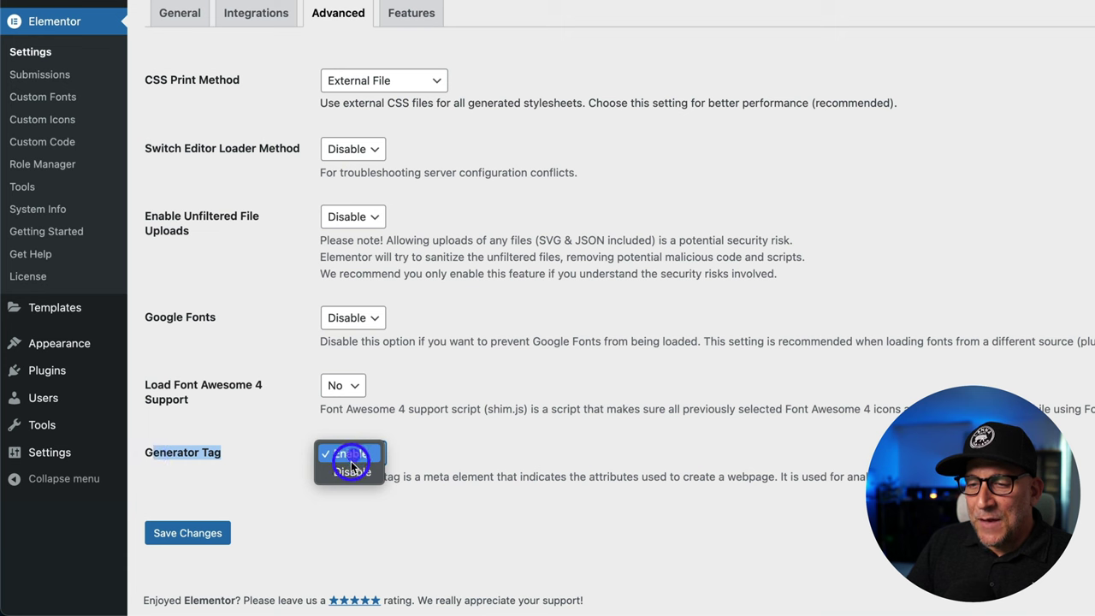
pyautogui.click(347, 470)
pyautogui.click(193, 533)
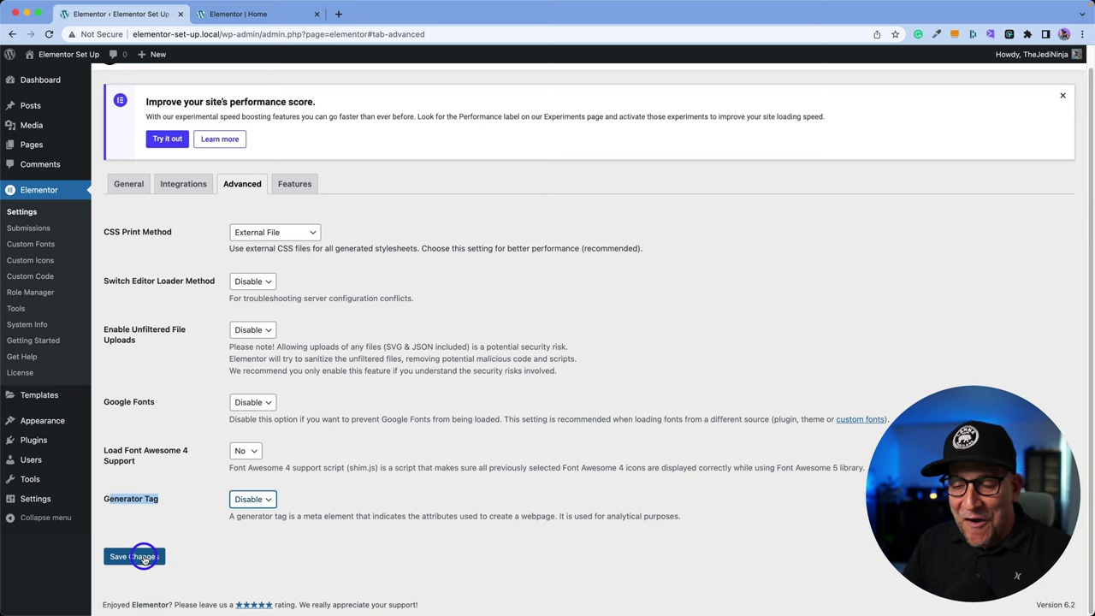
pyautogui.click(144, 558)
pyautogui.click(270, 505)
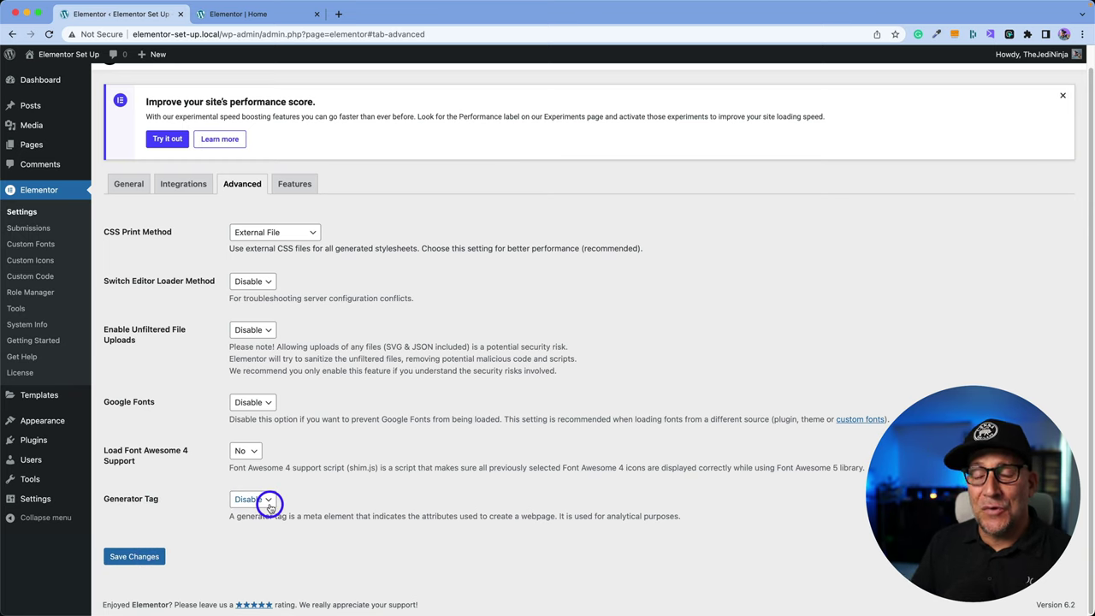